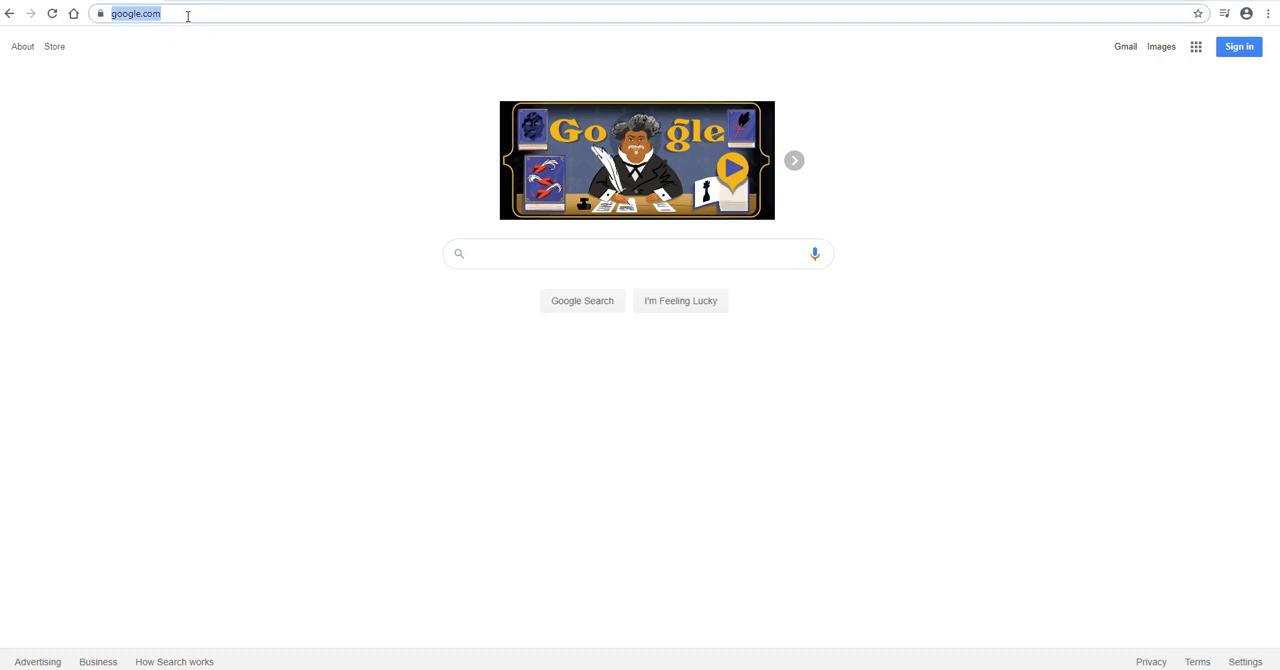
text(www.n)
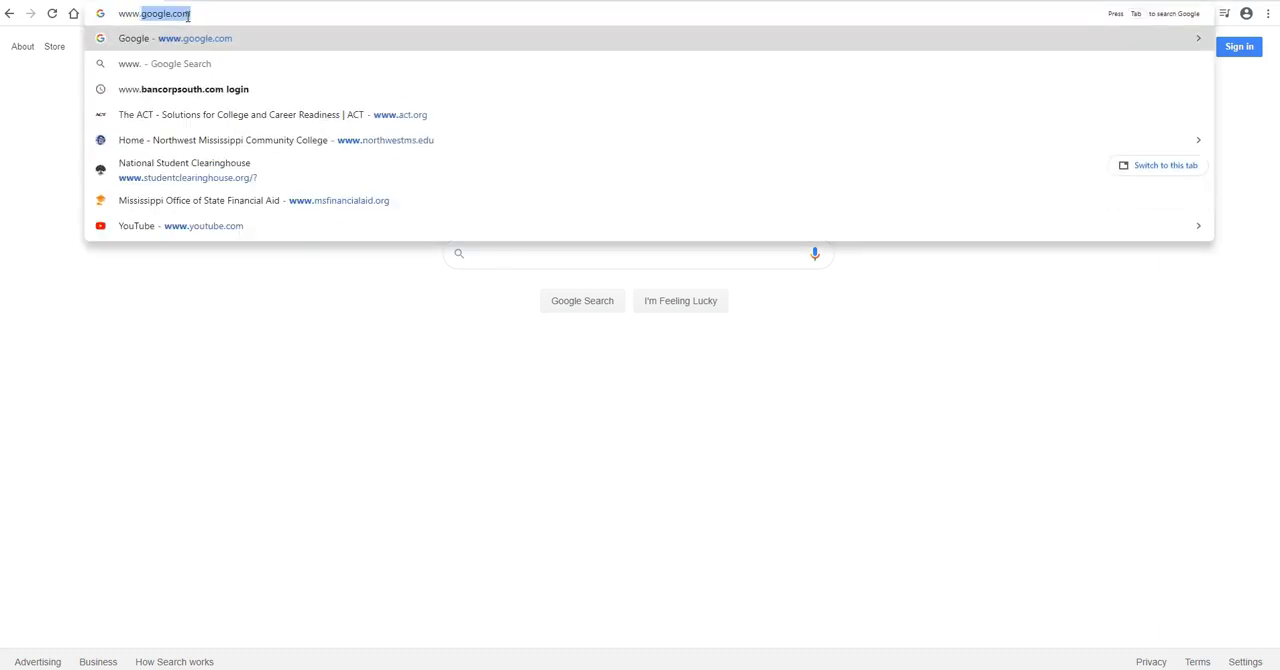
text(orthw)
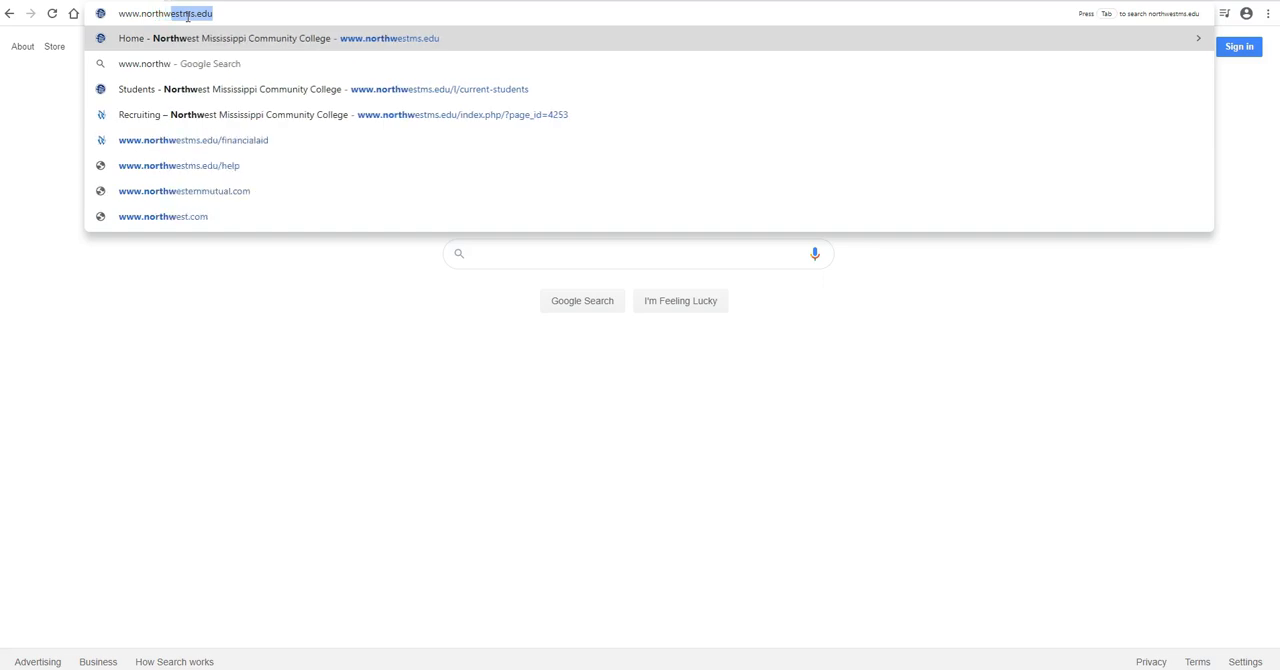
text(estms.edu)
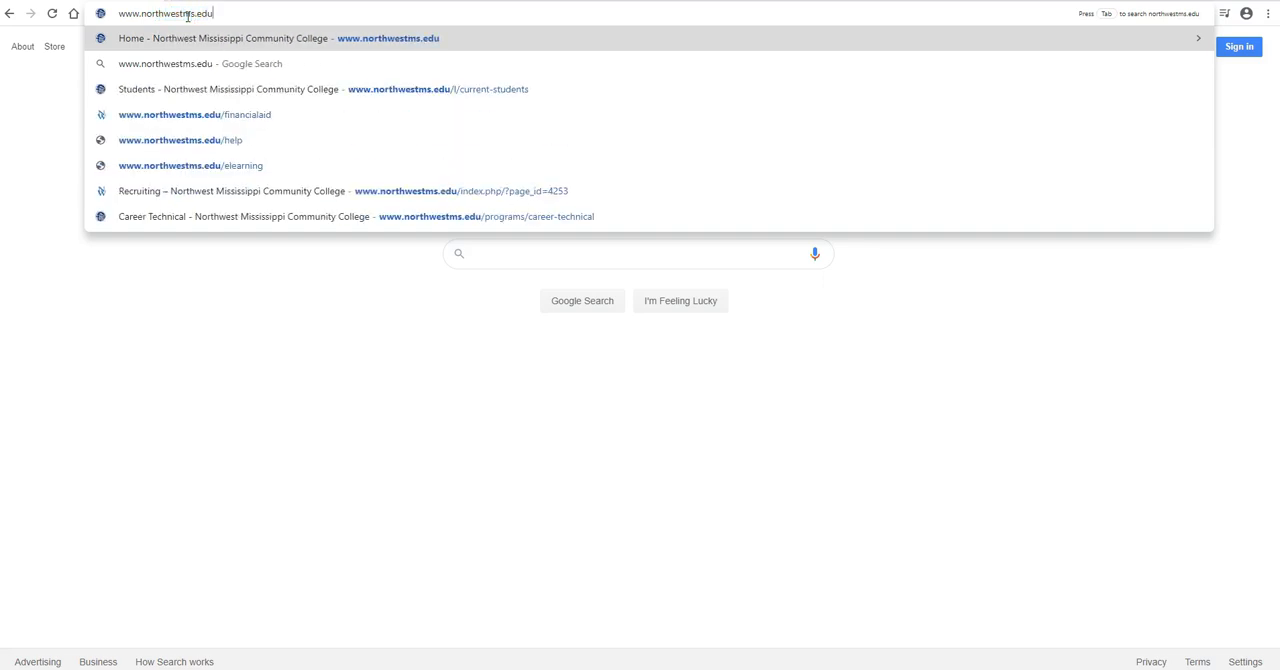
key(Return)
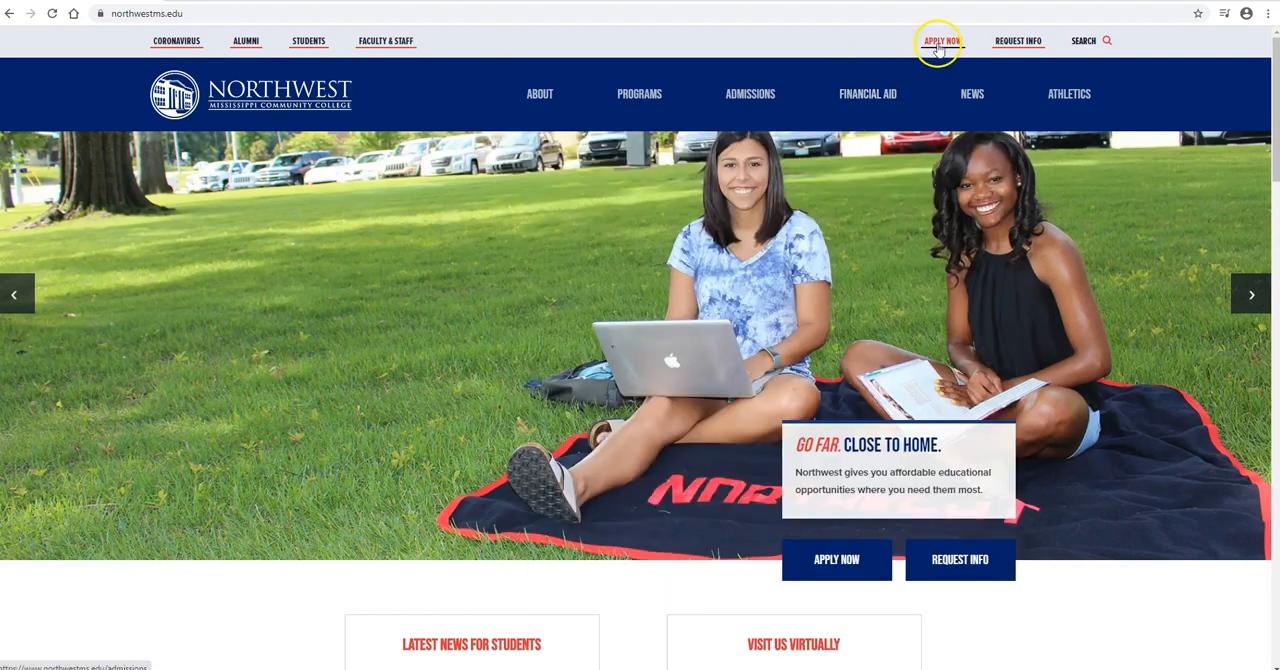
Step: Open the Online Application For Admission from the college's admissions information and start a new application
click(938, 50)
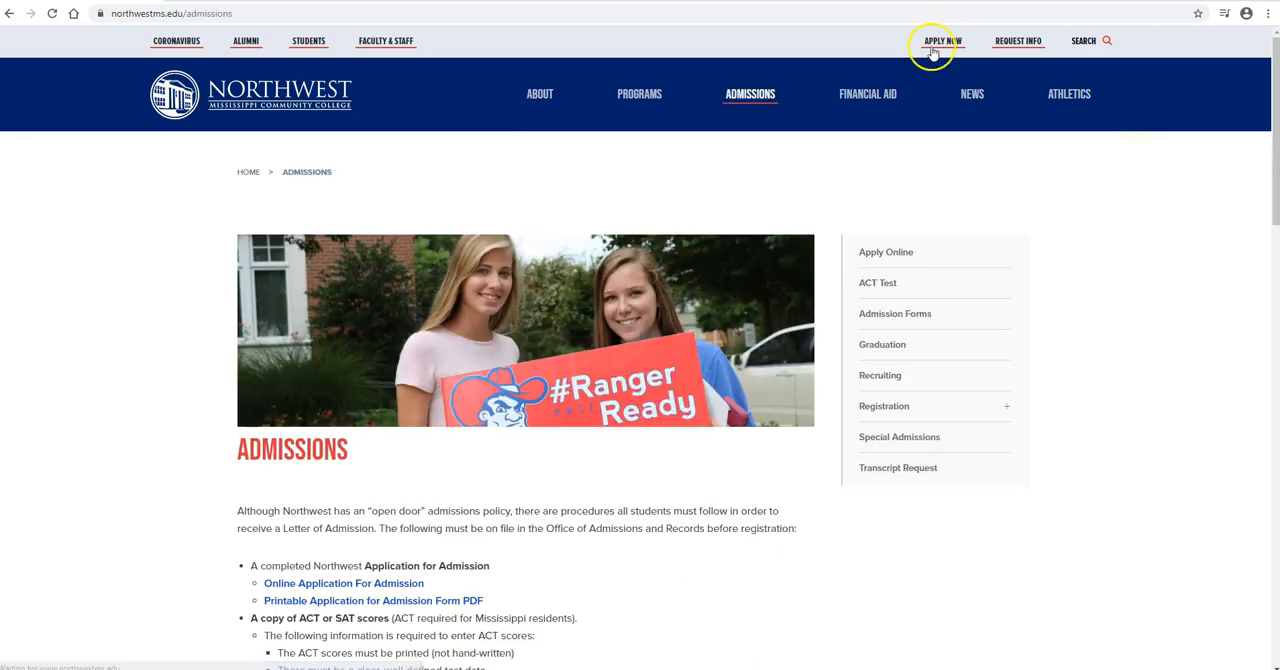
scroll(409, 430, down, 2)
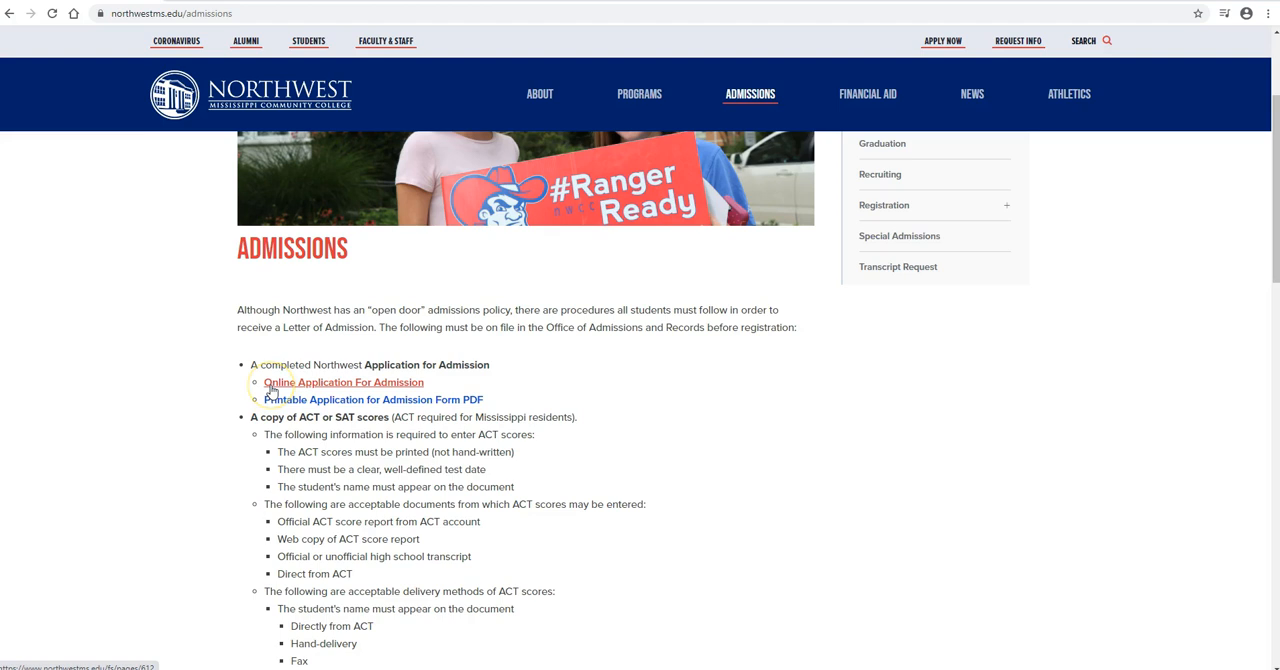
click(271, 388)
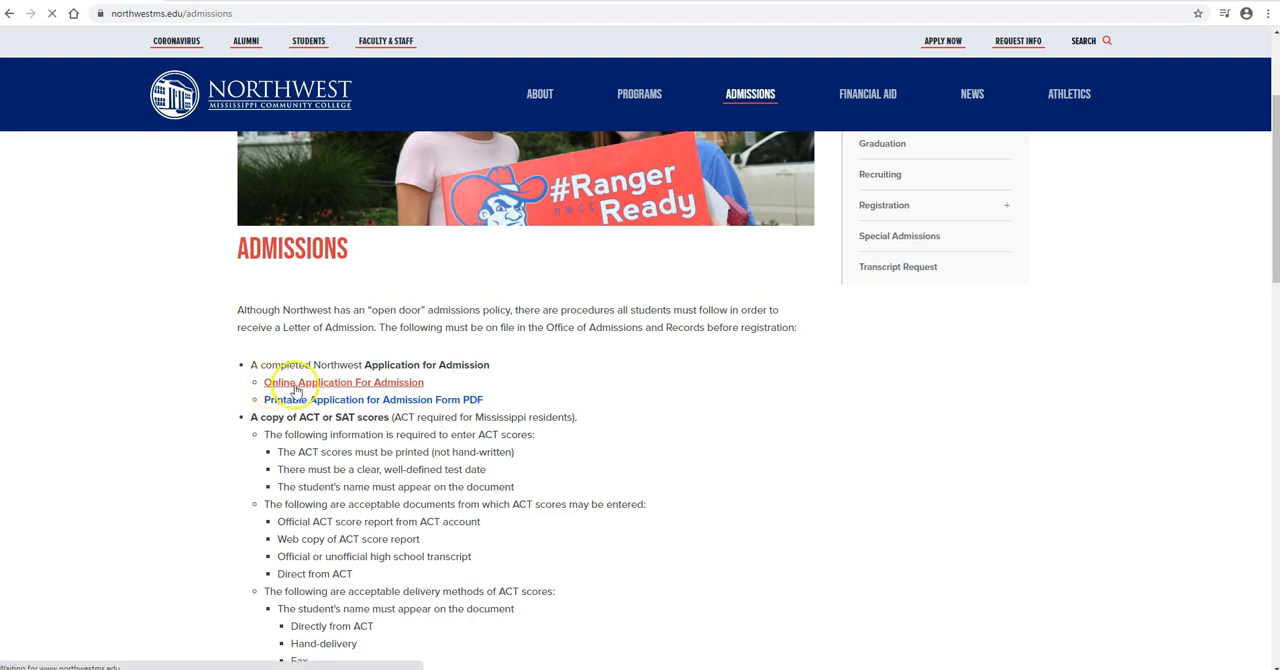
scroll(476, 415, down, 5)
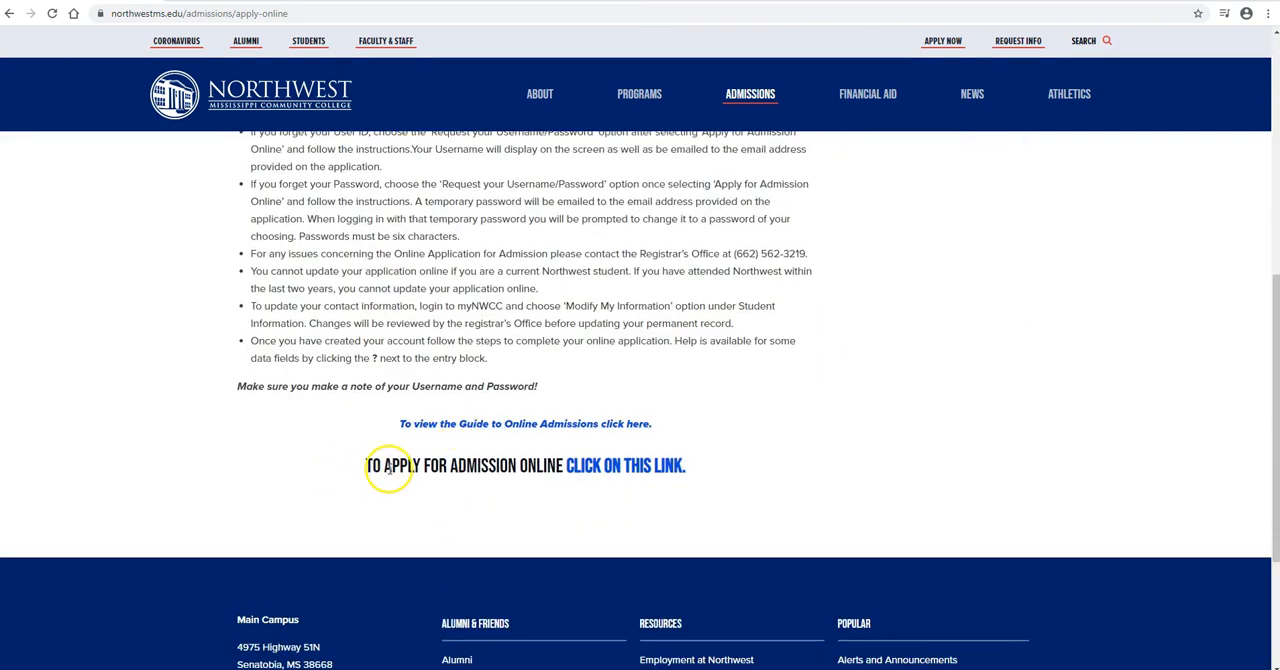
click(632, 468)
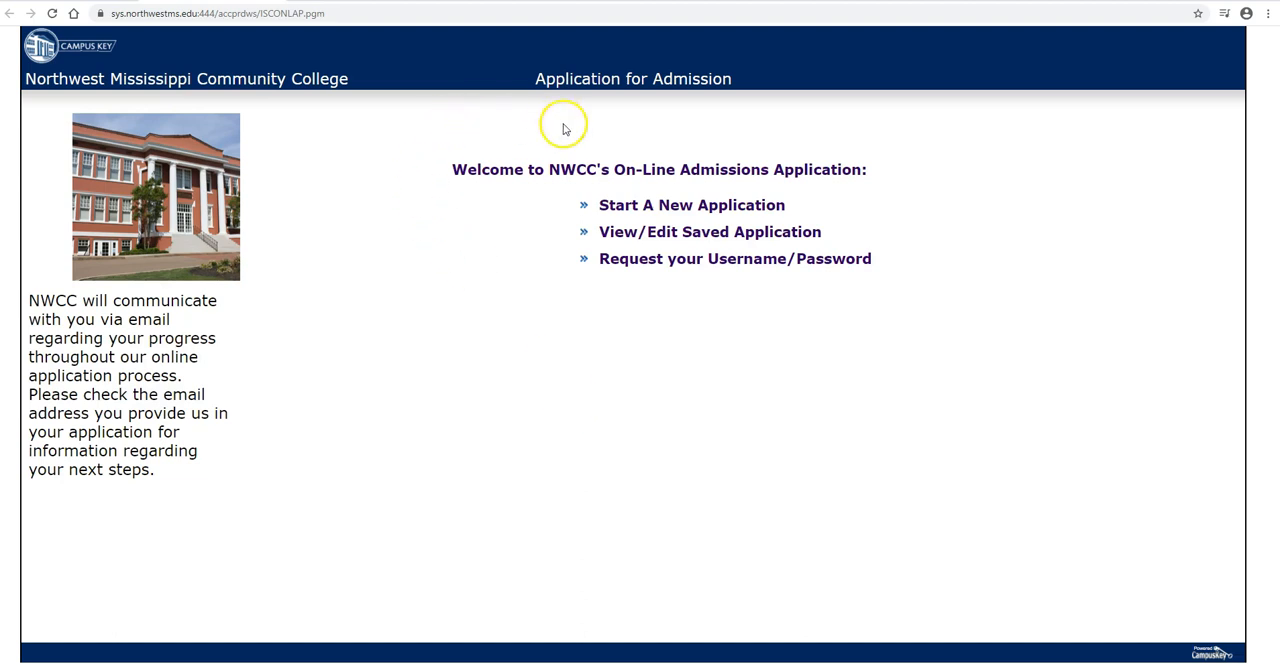
click(676, 208)
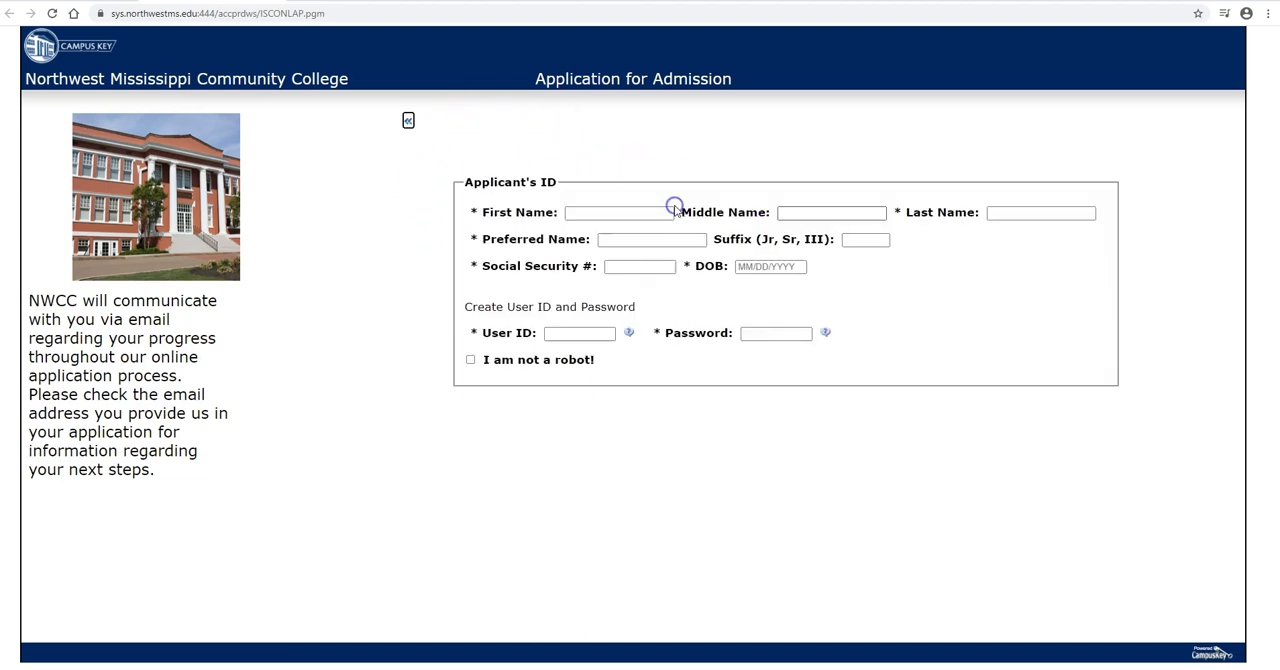
Step: Enter the applicant's first, middle and last names in the Applicant's ID section
click(617, 211)
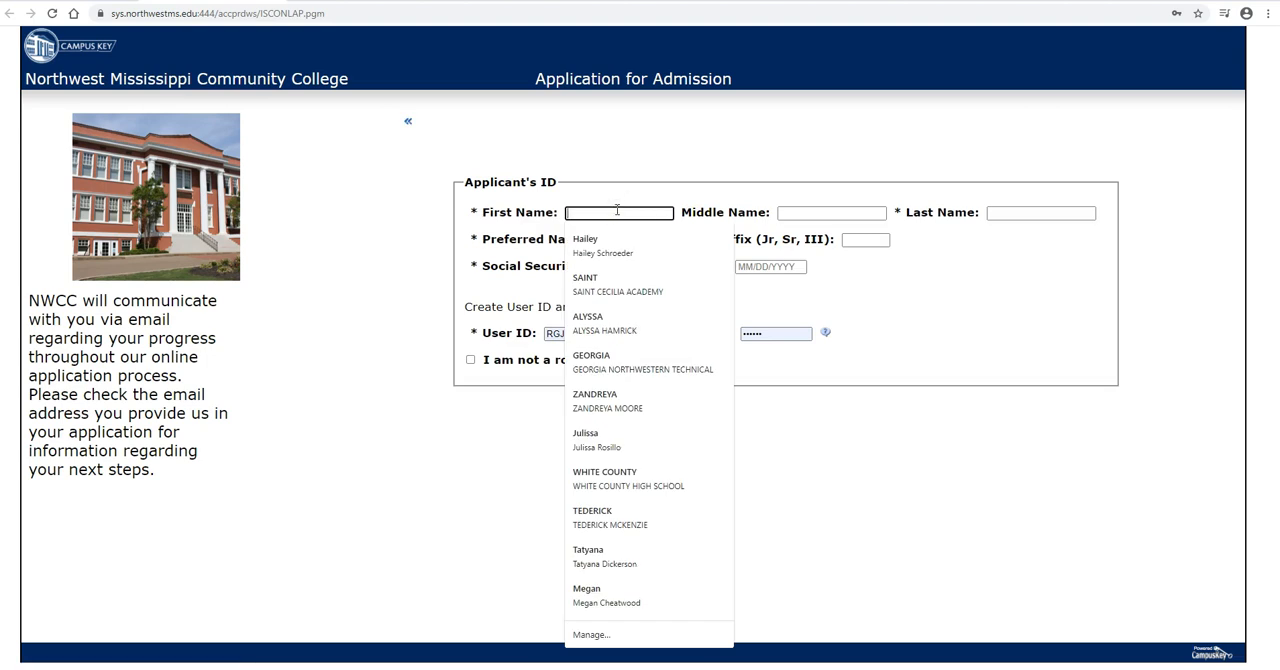
text(bugs)
key(Tab)
text(bugs)
key(BackSpace)
key(BackSpace)
key(BackSpace)
key(BackSpace)
text(webster)
key(Tab)
text(bunny)
key(Tab)
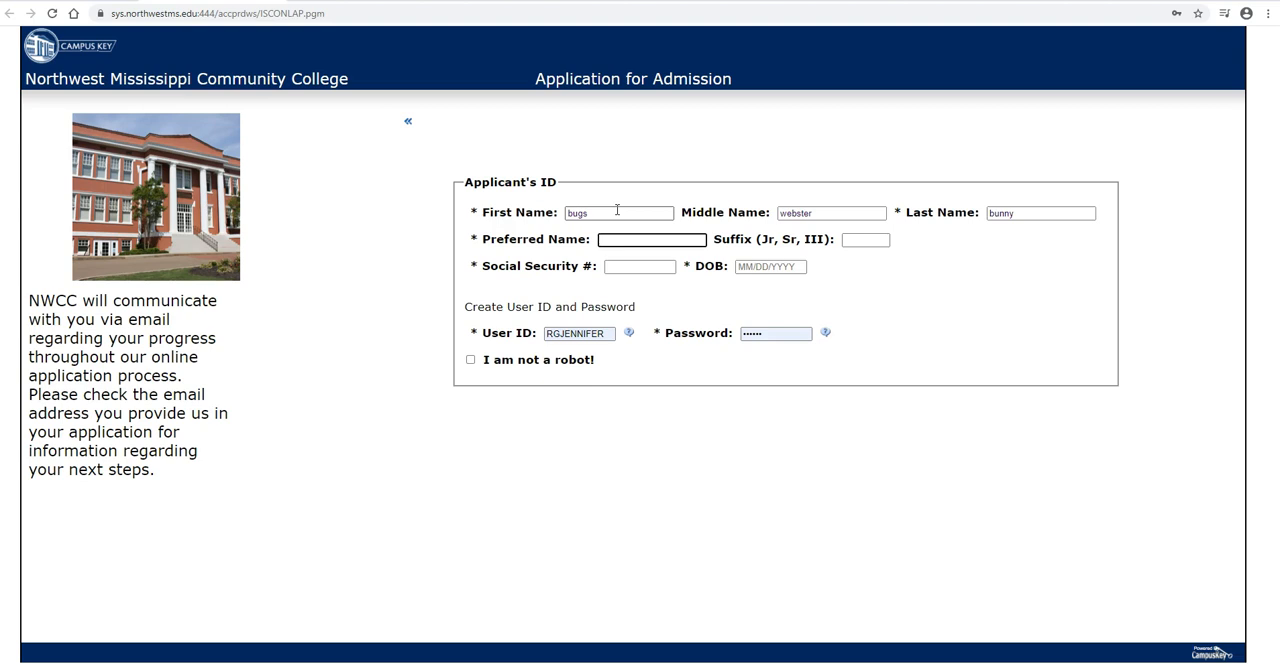
Step: Enter the applicant's preferred name and leave the suffix blank
text(bugs)
key(Tab)
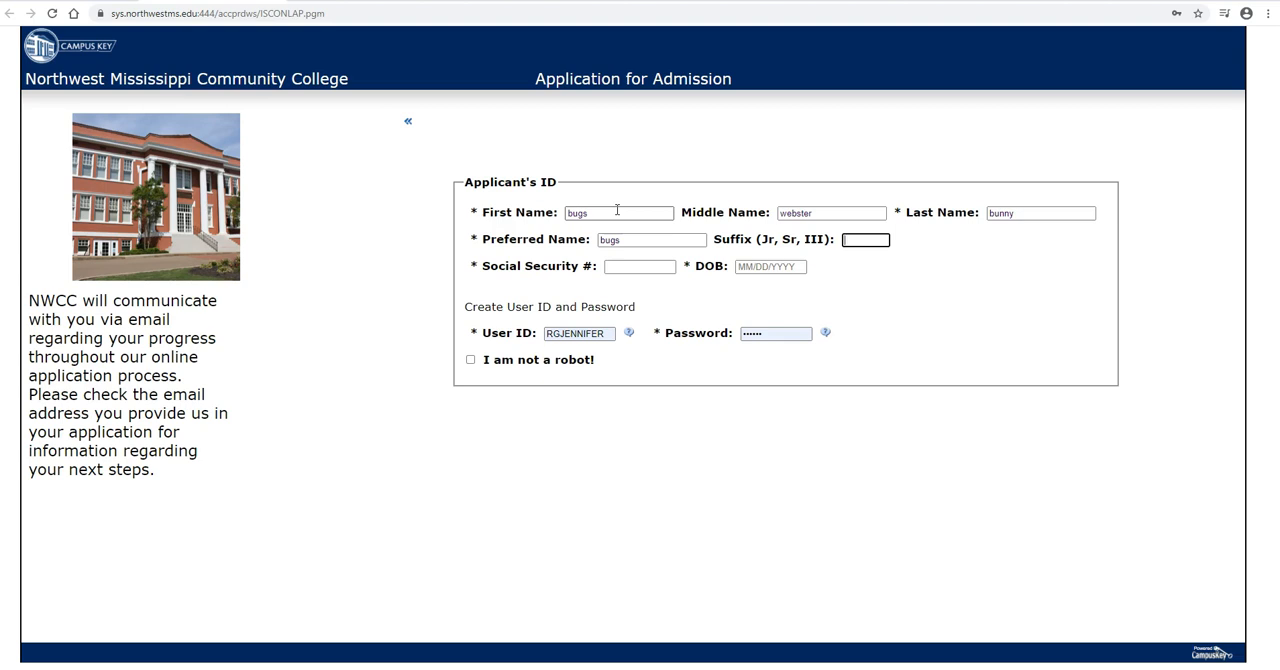
key(Tab)
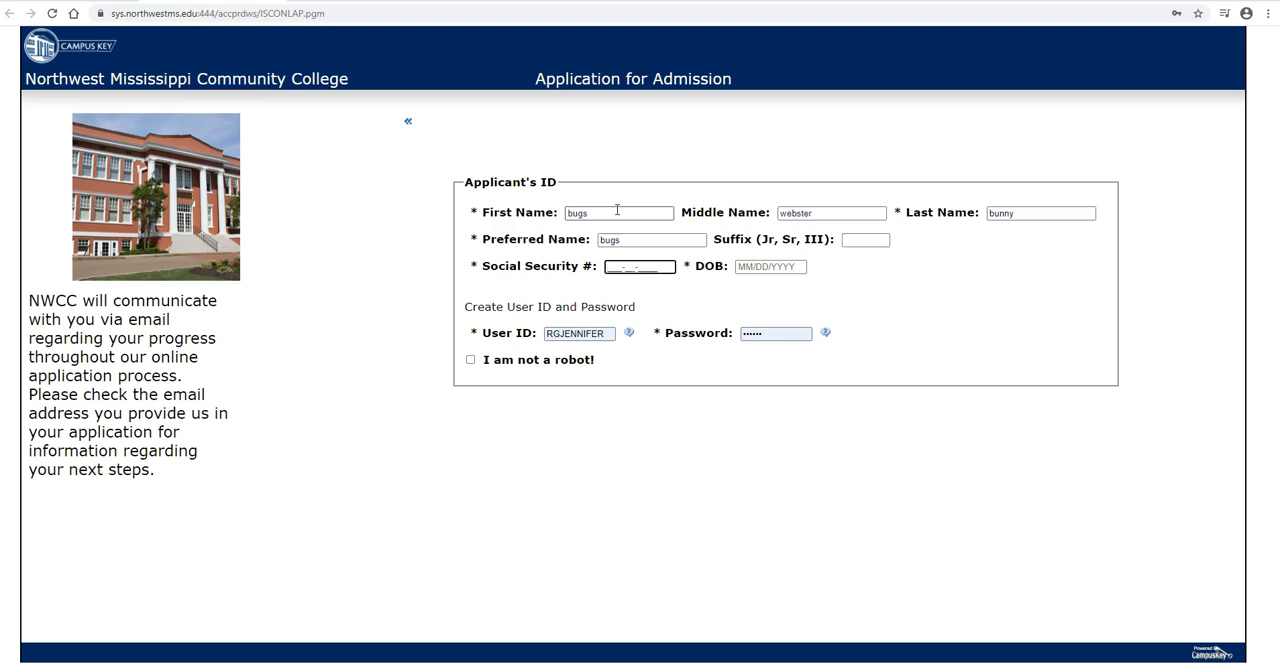
Step: Enter the applicant's Social Security number and date of birth
key(Tab)
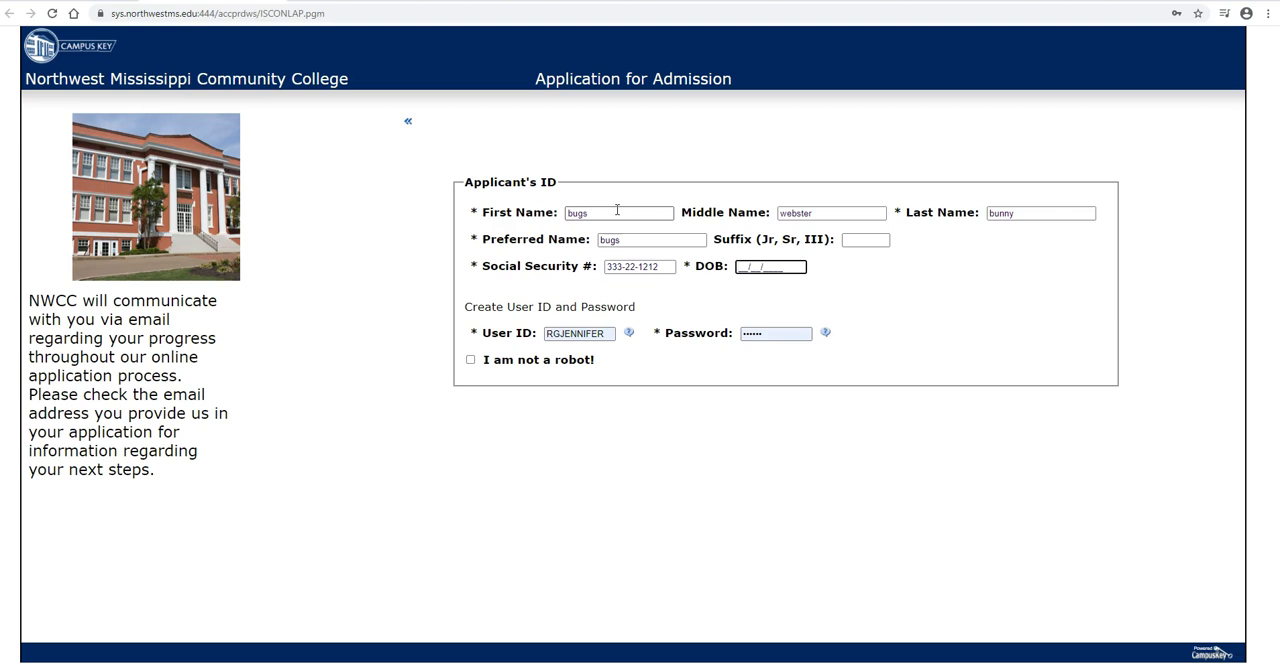
text(08/28/2002)
key(Tab)
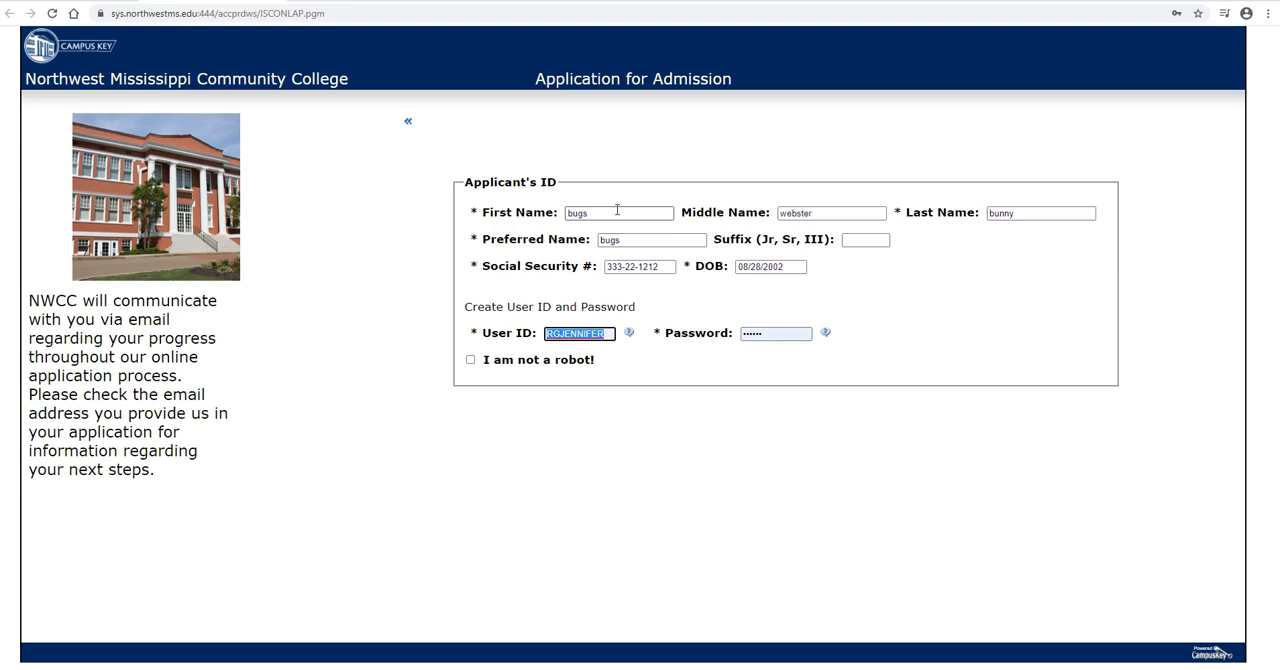
Step: Replace the prefilled login details with the applicant's new user ID and six-character password
text(rgbugs)
key(Tab)
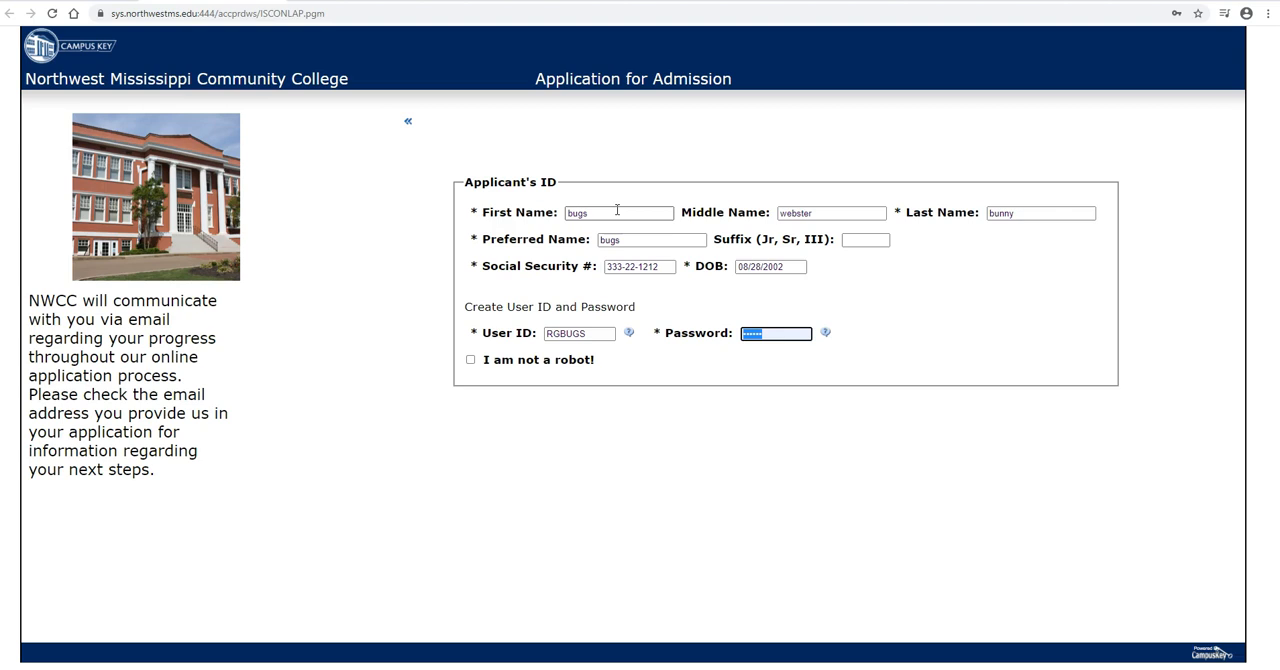
text(••••••)
Step: Complete the CAPTCHA verification with the displayed code and start the application, declining to save the password in the browser
click(470, 362)
click(693, 487)
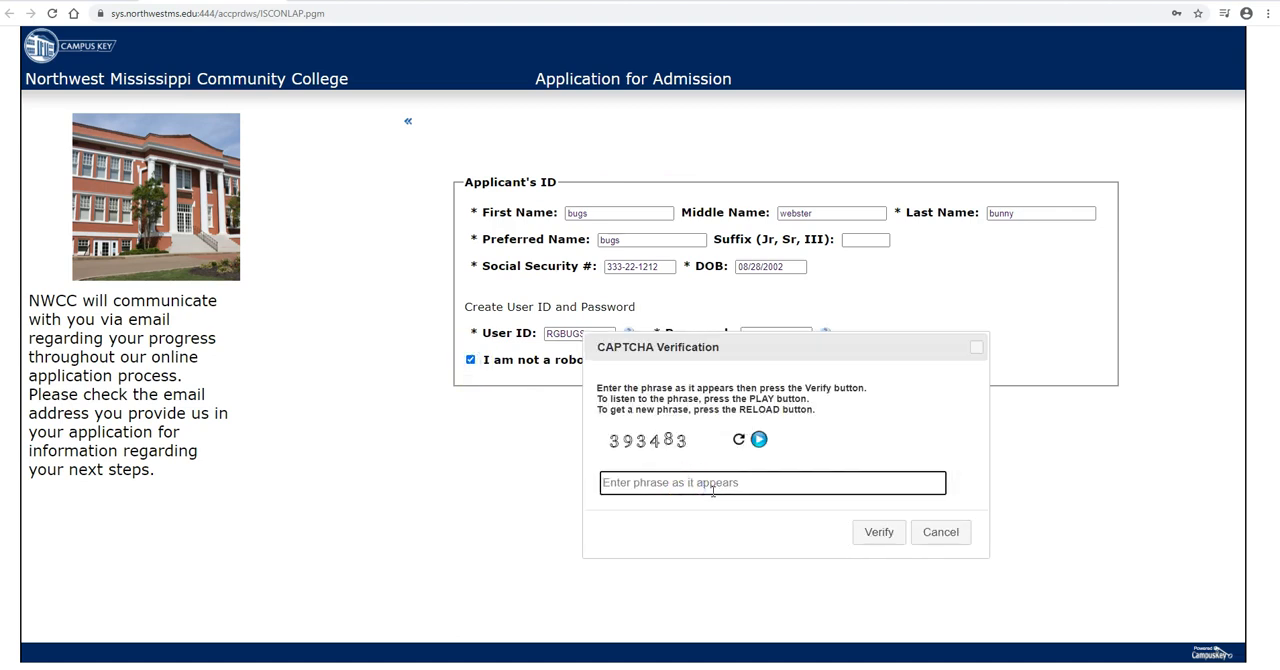
text(393)
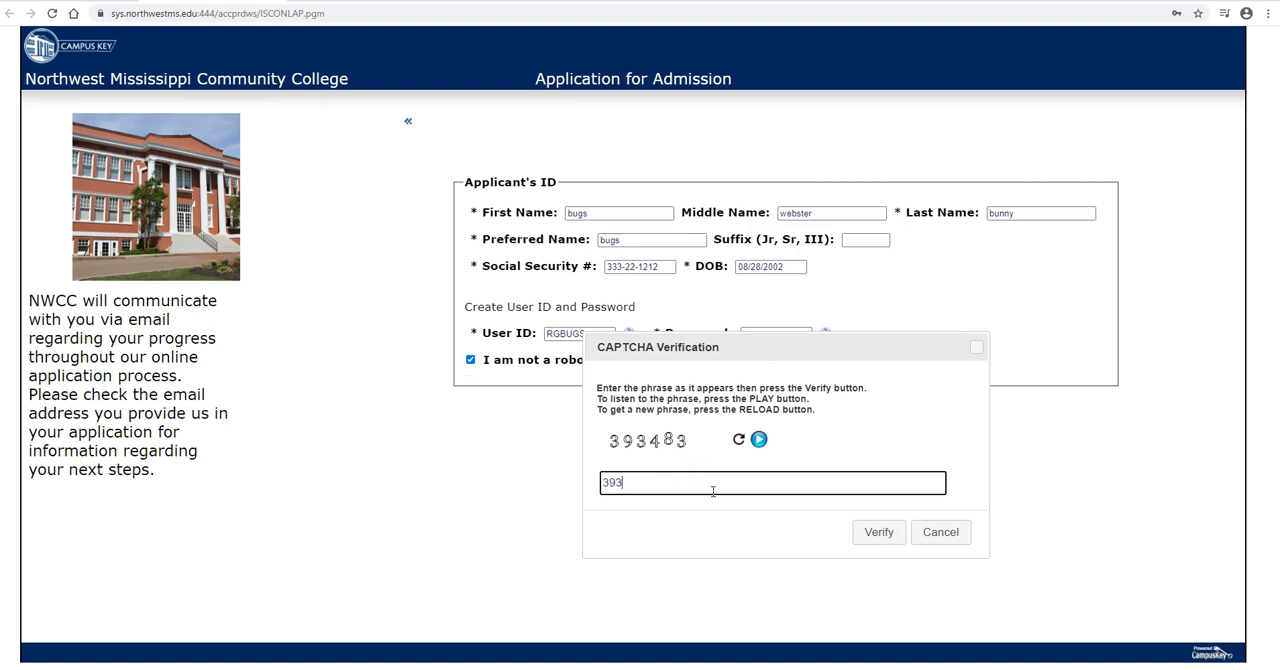
text(483)
click(713, 484)
click(872, 533)
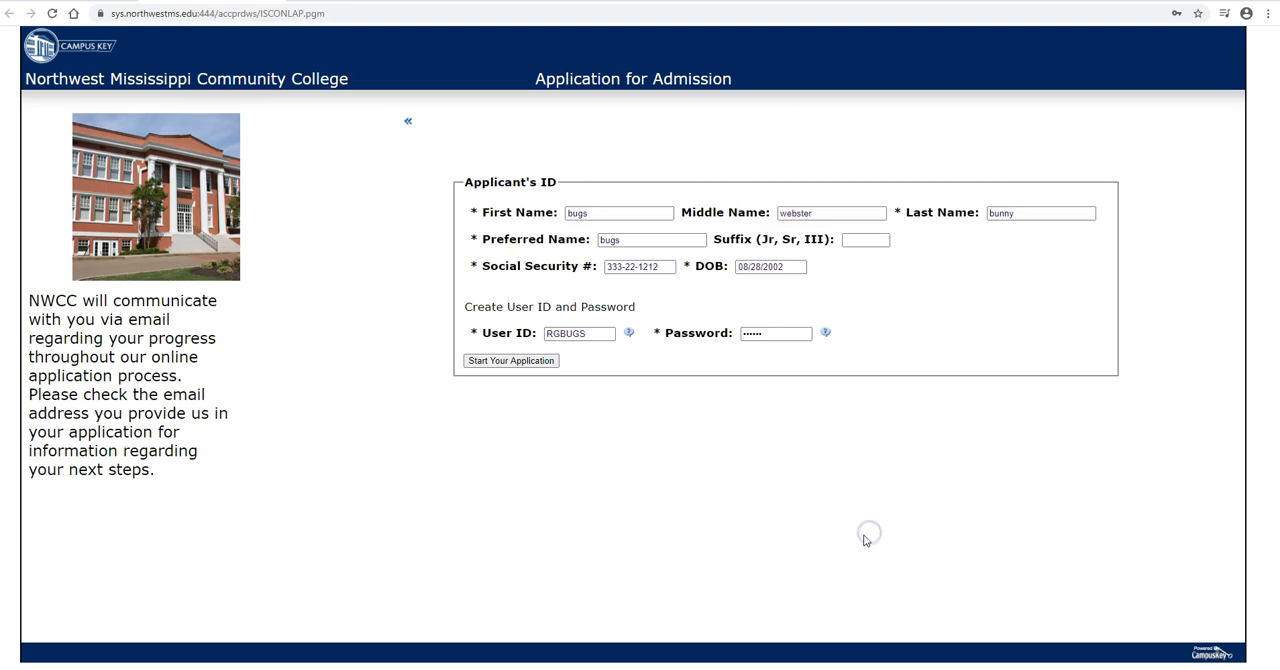
click(485, 362)
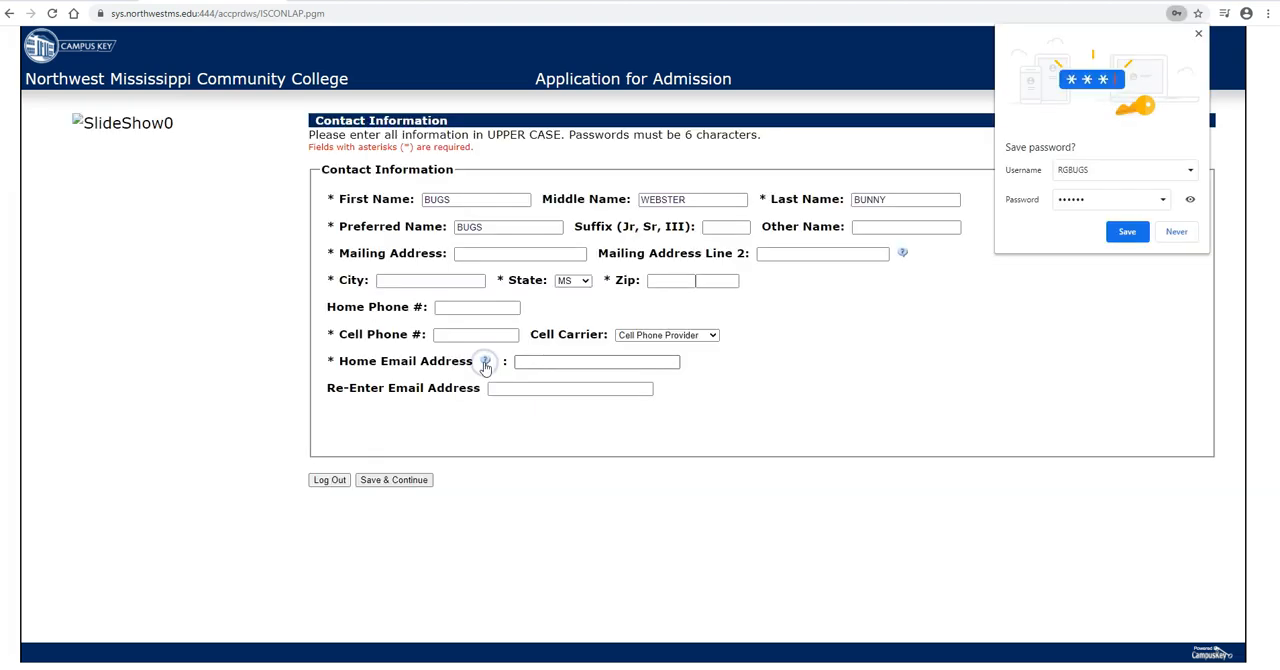
click(1177, 232)
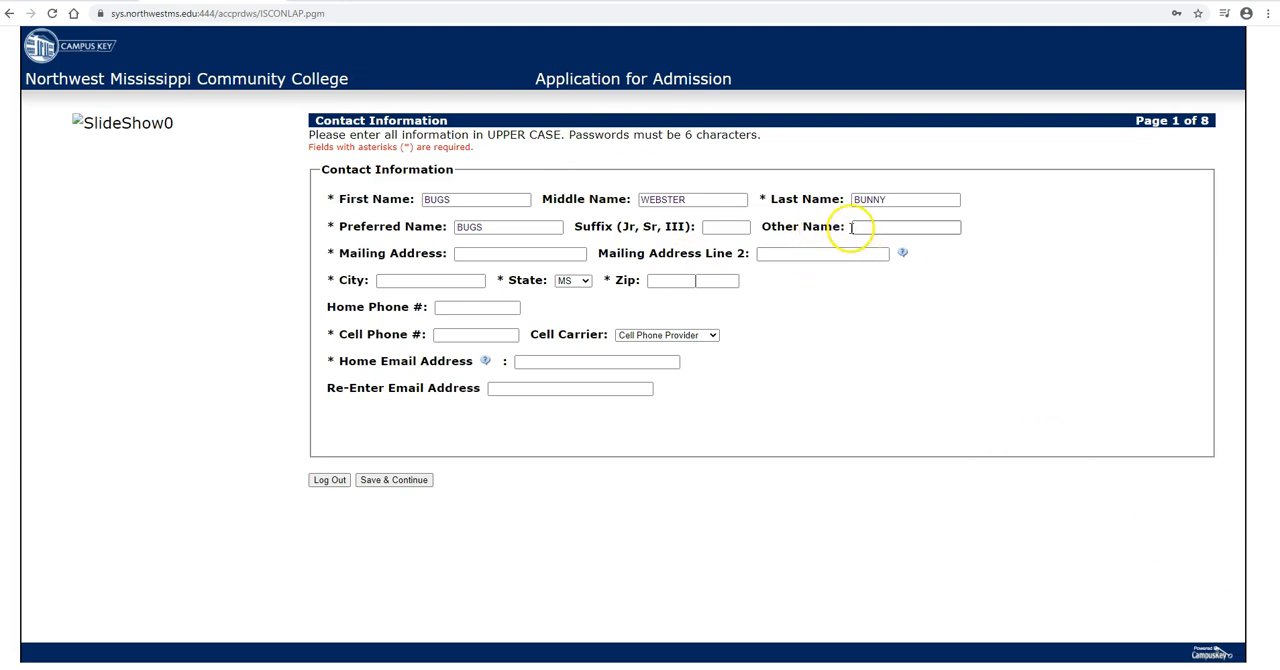
Step: Enter the applicant's street address as the mailing address and leave the second address line blank
click(481, 255)
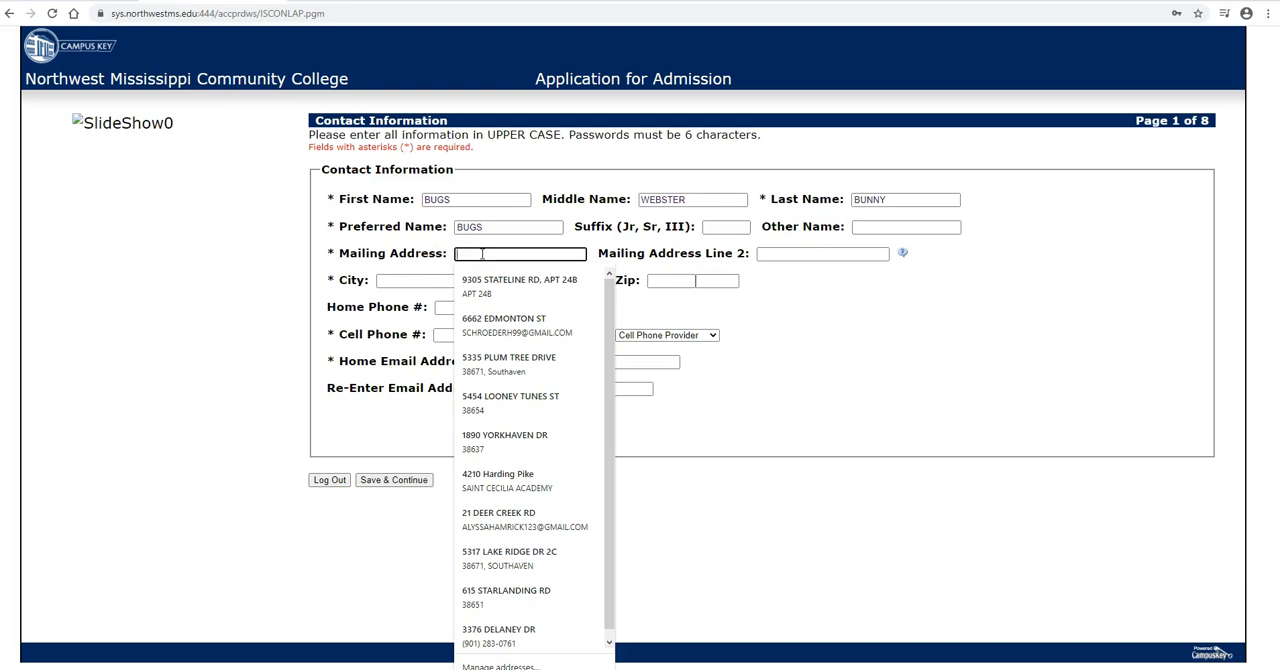
text(545)
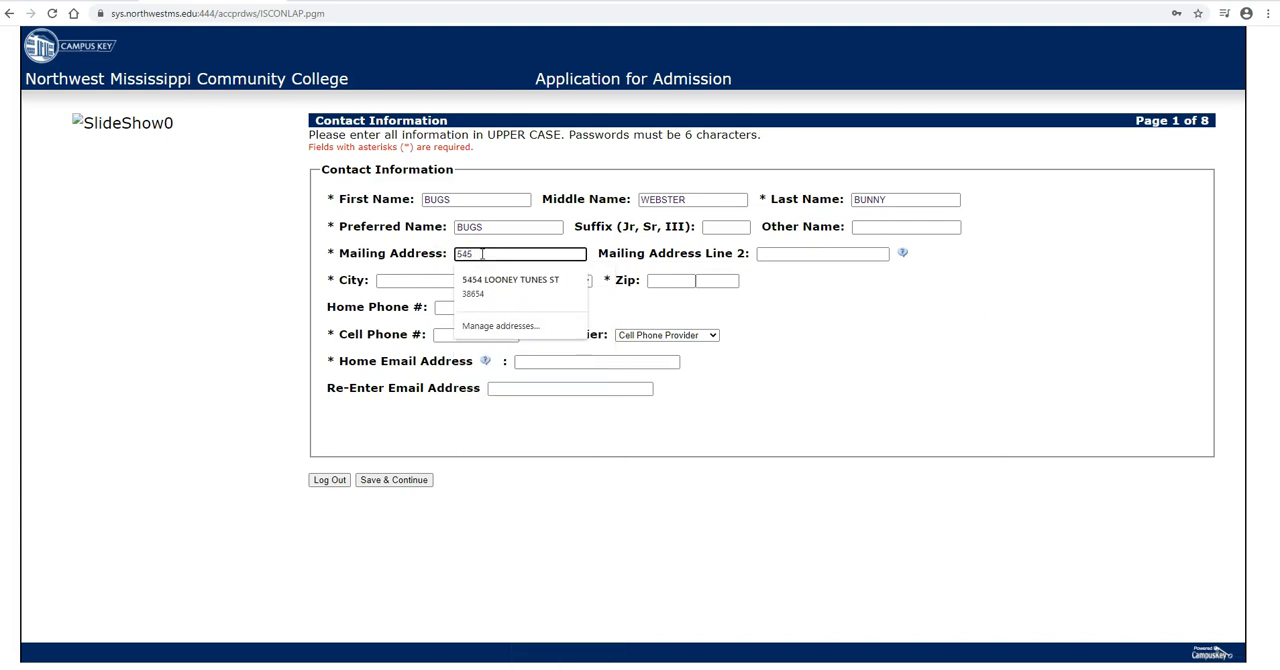
text(4 LOONEY TUNES ST)
key(Tab)
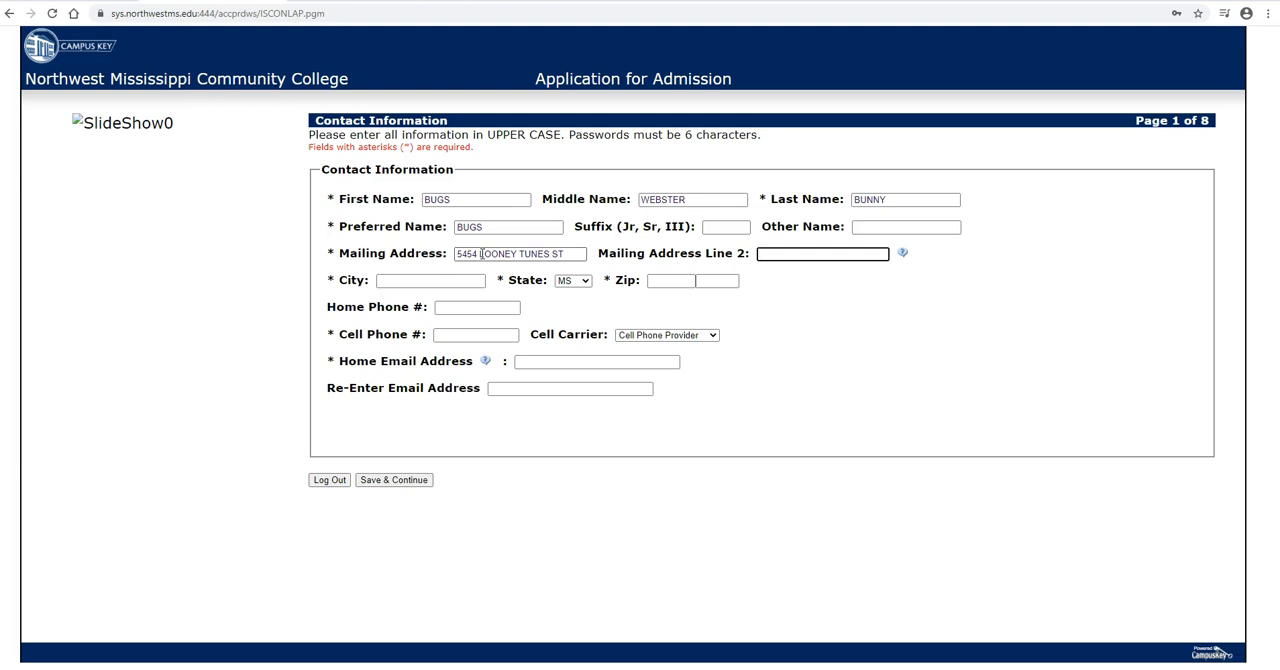
key(Tab)
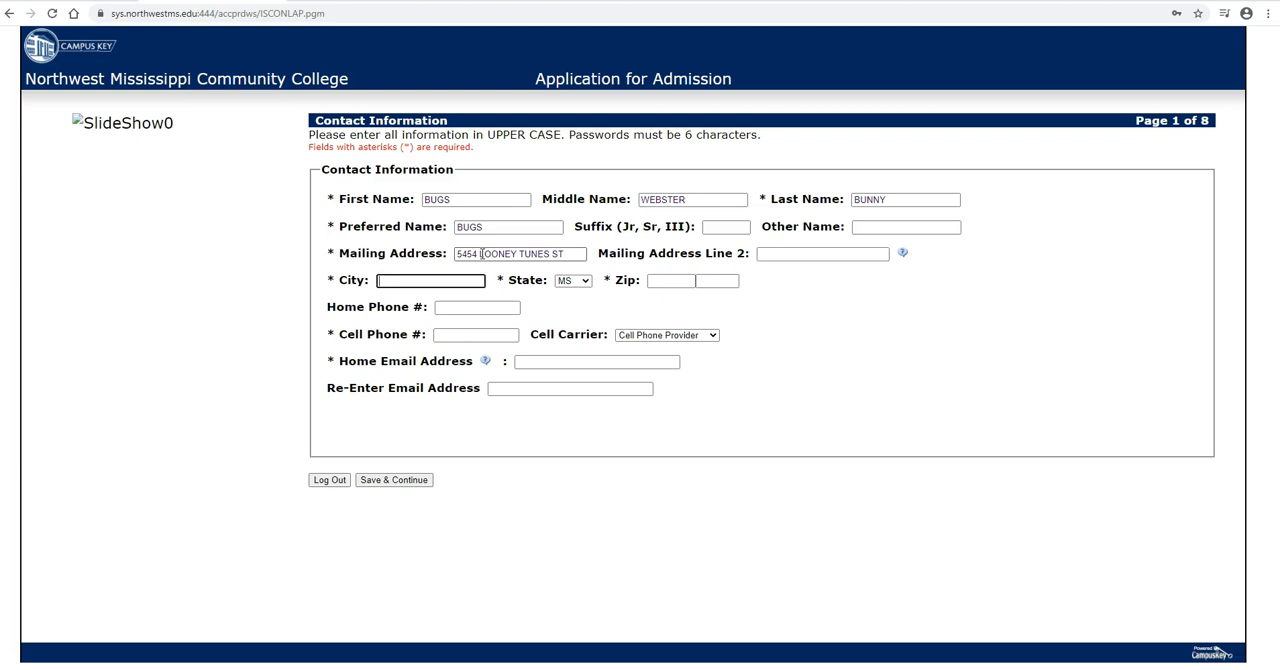
Step: Fill in the applicant's city and five-digit ZIP code, keeping MS as the state
text(SO)
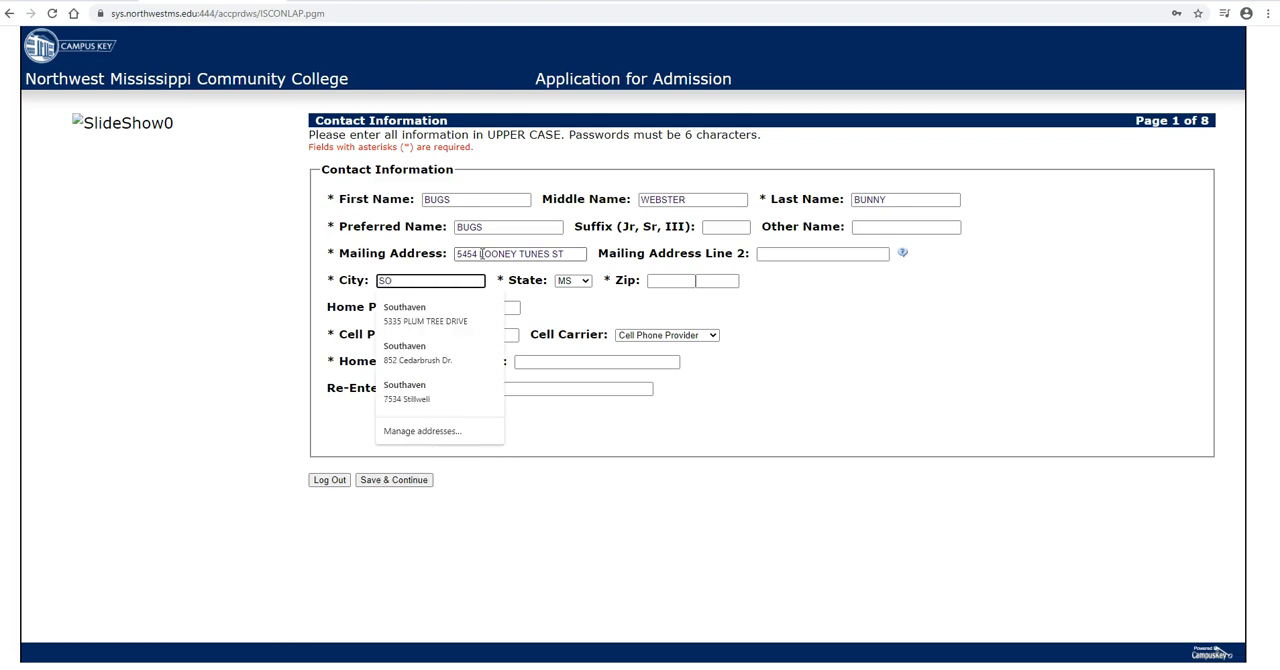
key(BackSpace)
key(BackSpace)
text(HOLLYWOOD)
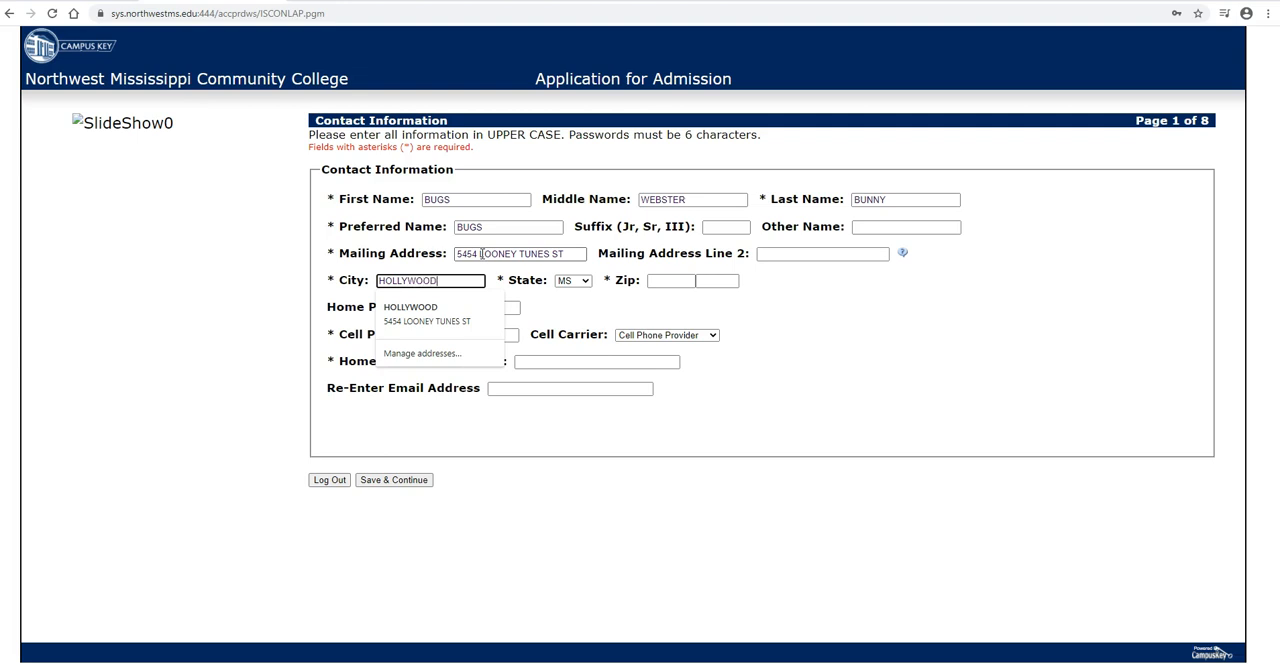
key(Tab)
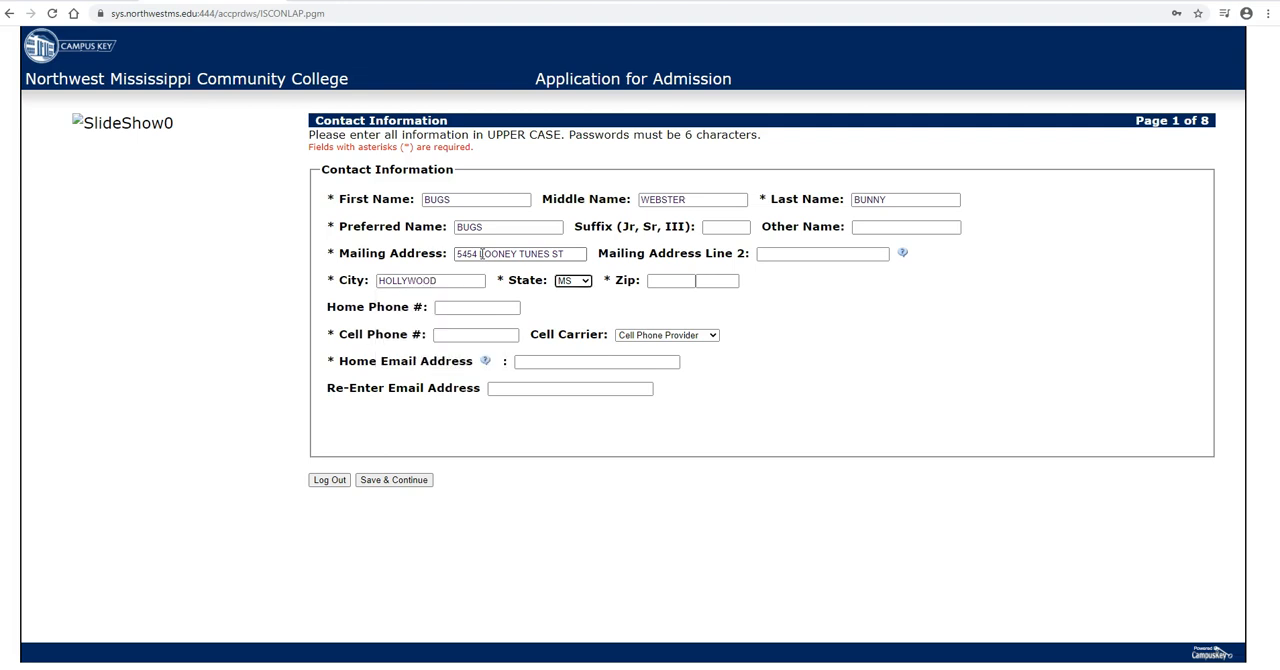
click(678, 281)
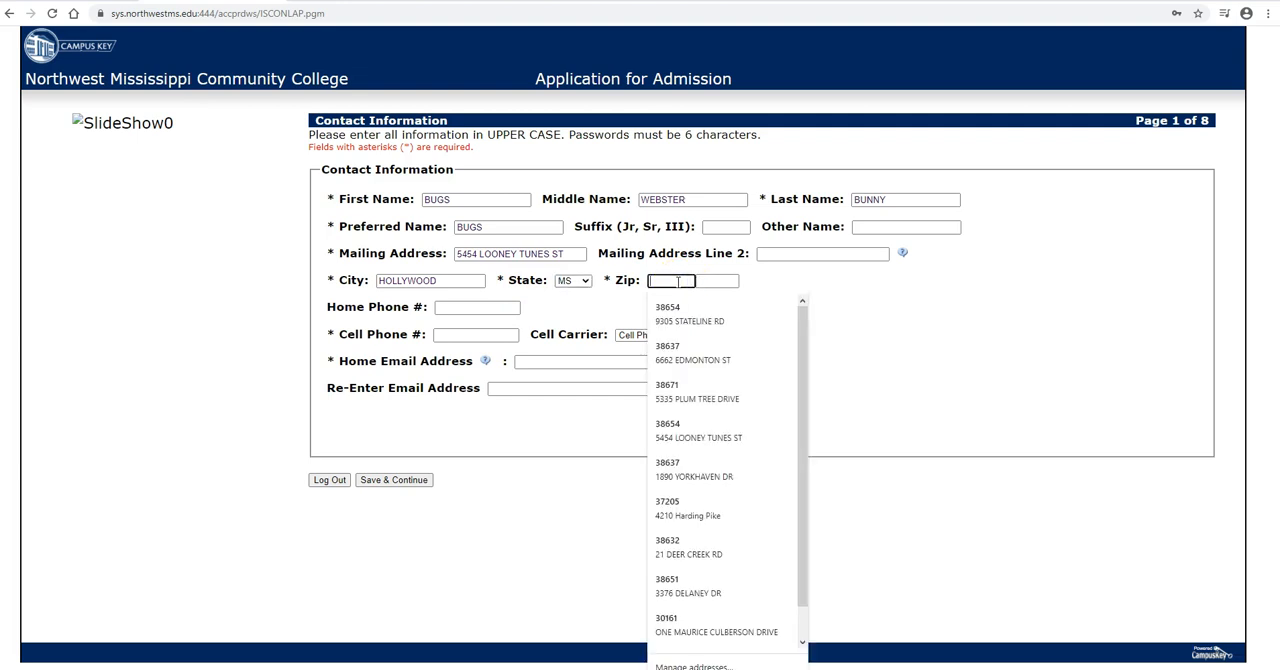
text(38654)
key(Tab)
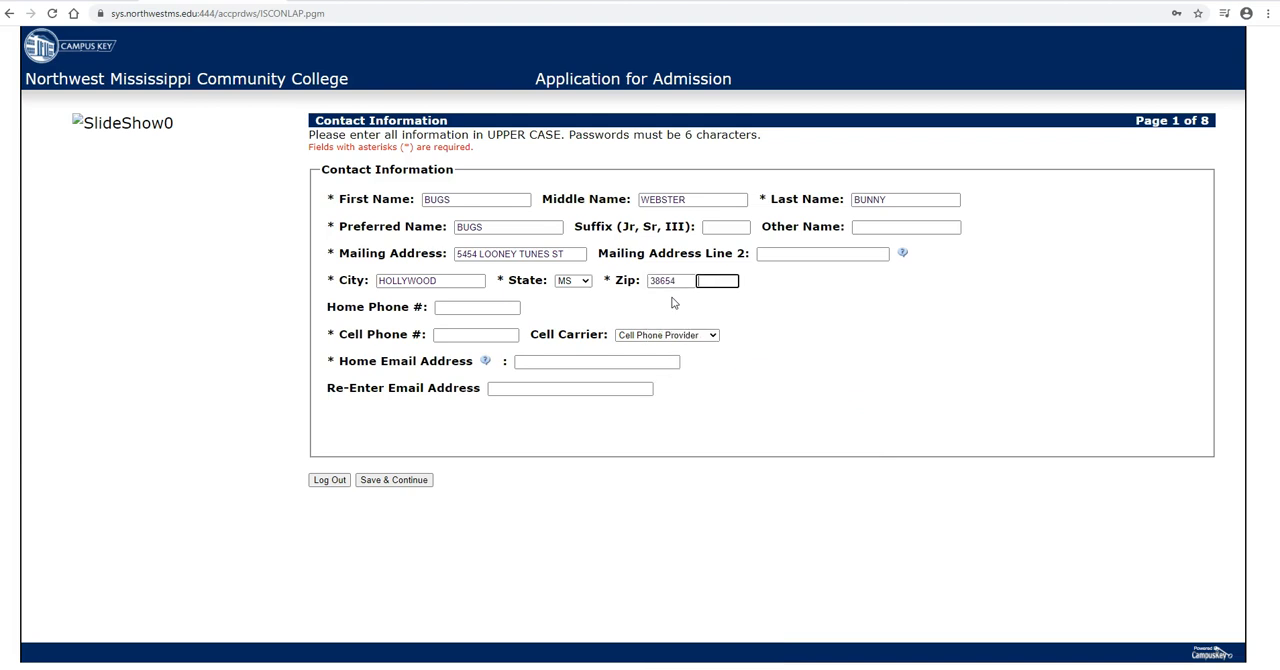
Step: Leave the home phone blank, enter the applicant's cell phone number, and choose AT&T as the cell carrier
click(455, 307)
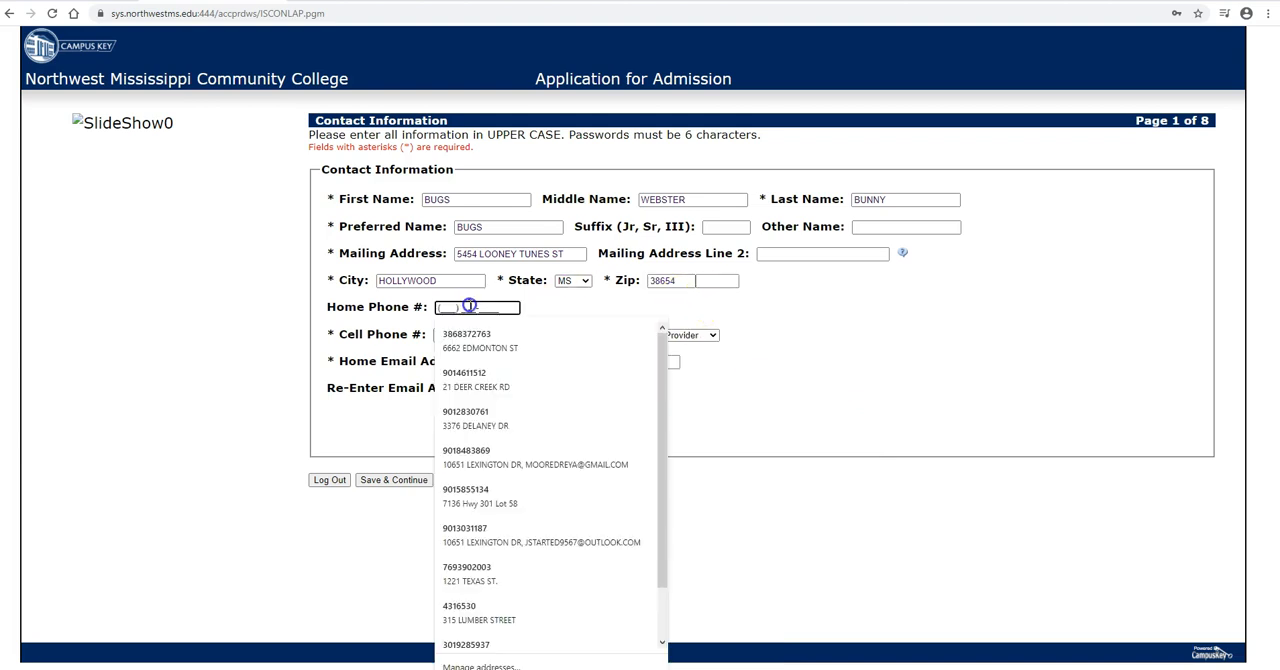
click(401, 342)
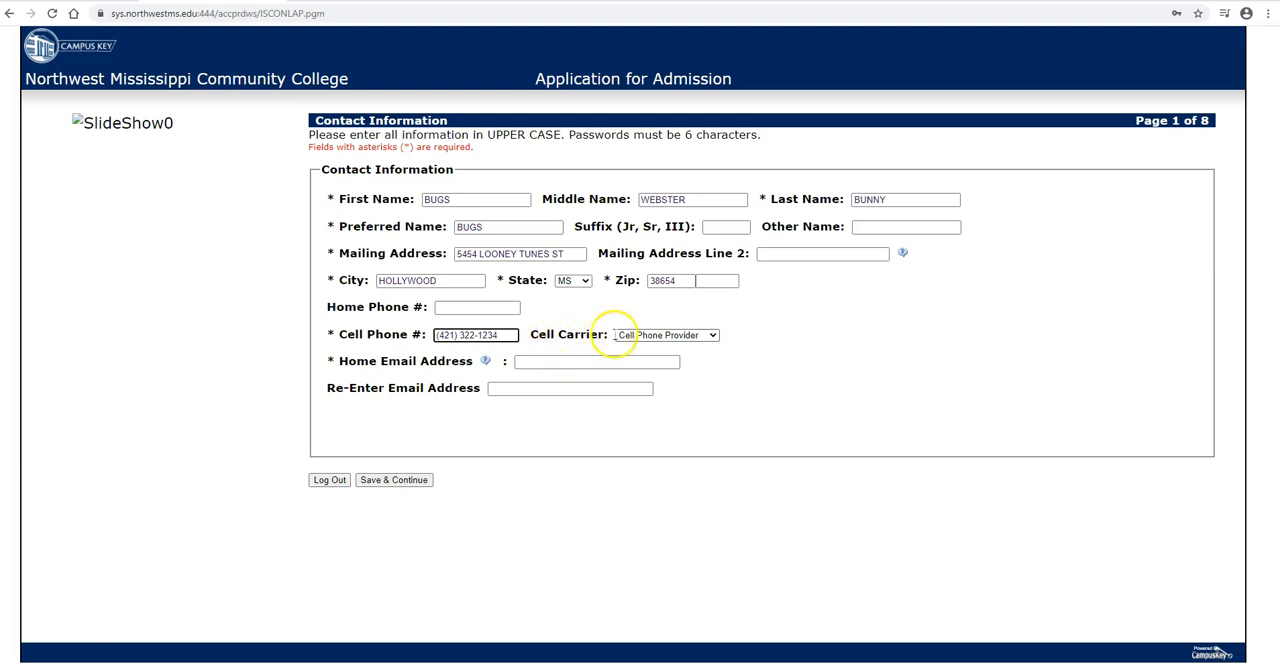
click(641, 337)
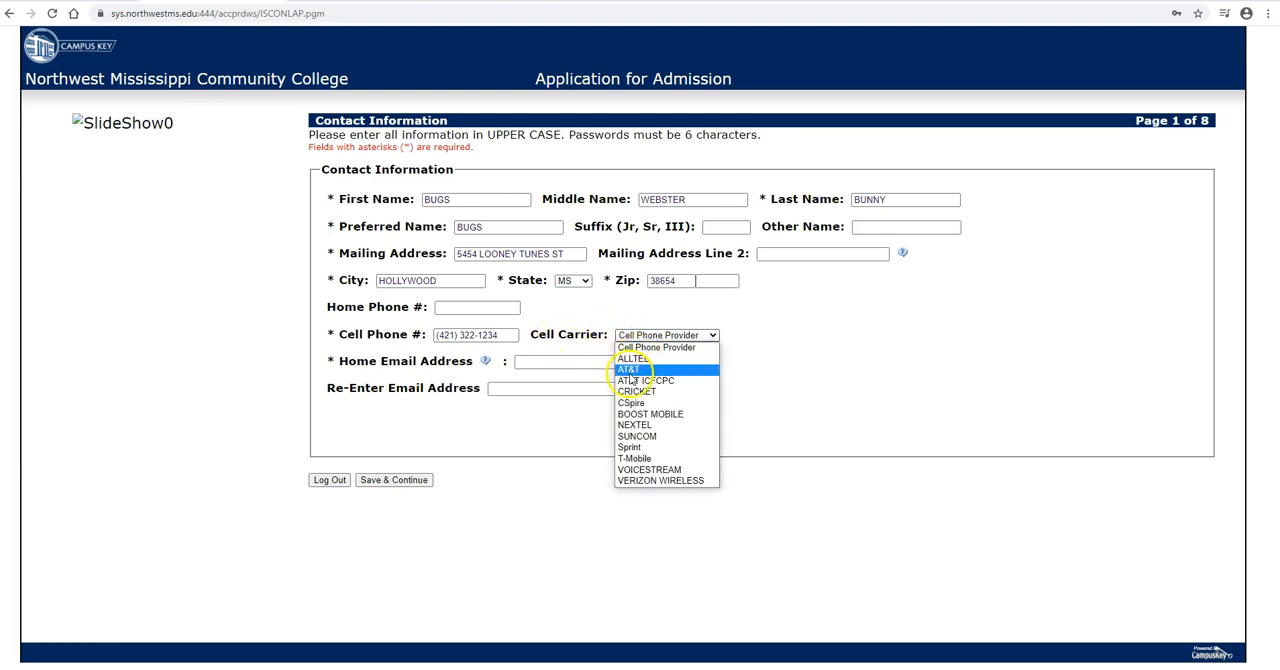
click(629, 370)
Step: Enter the applicant's home email address, repeat it for verification, and save the contact information to continue
click(565, 361)
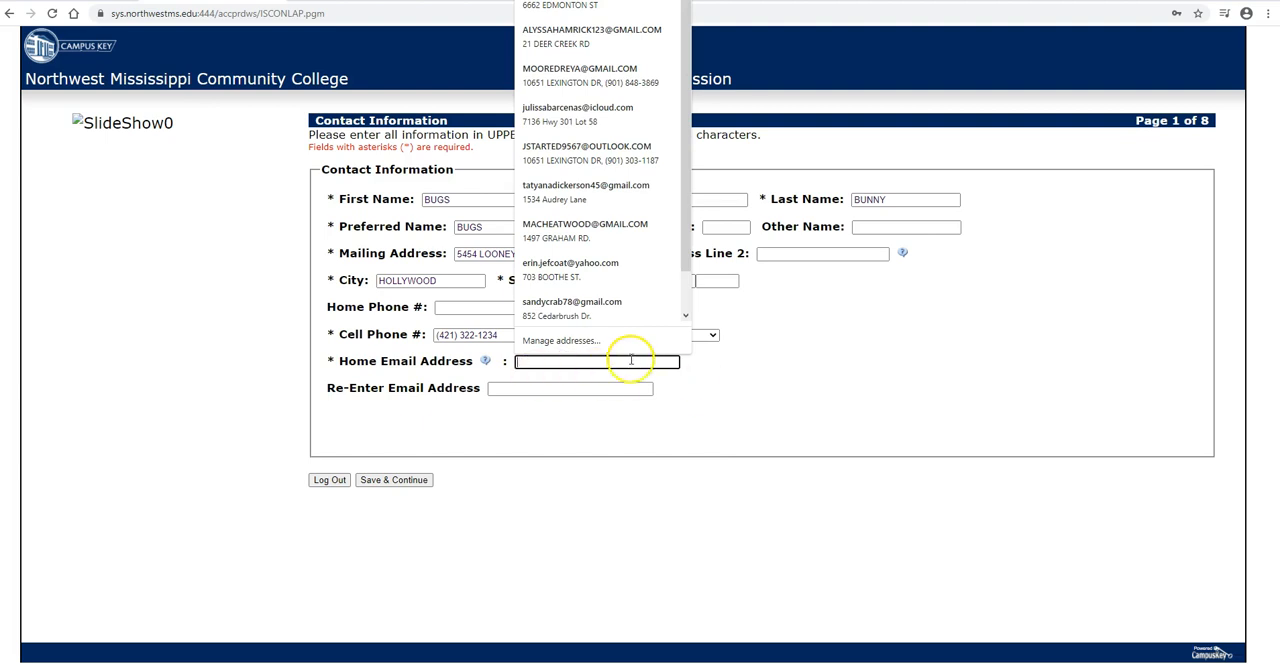
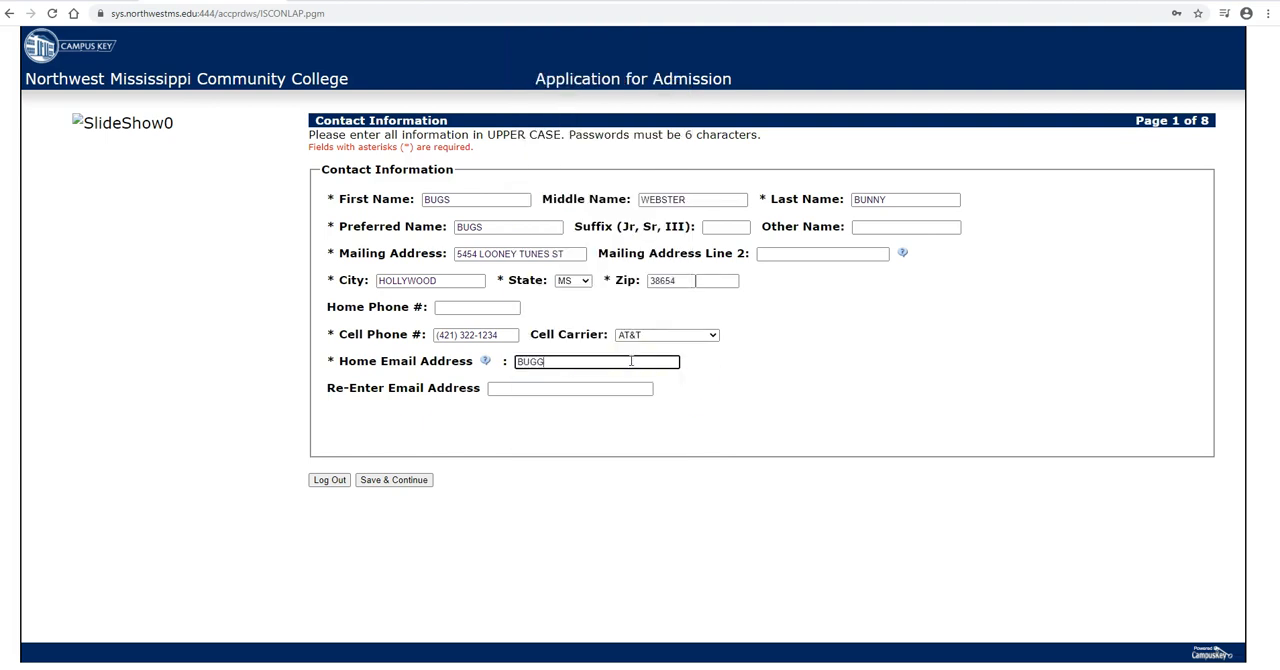
click(553, 390)
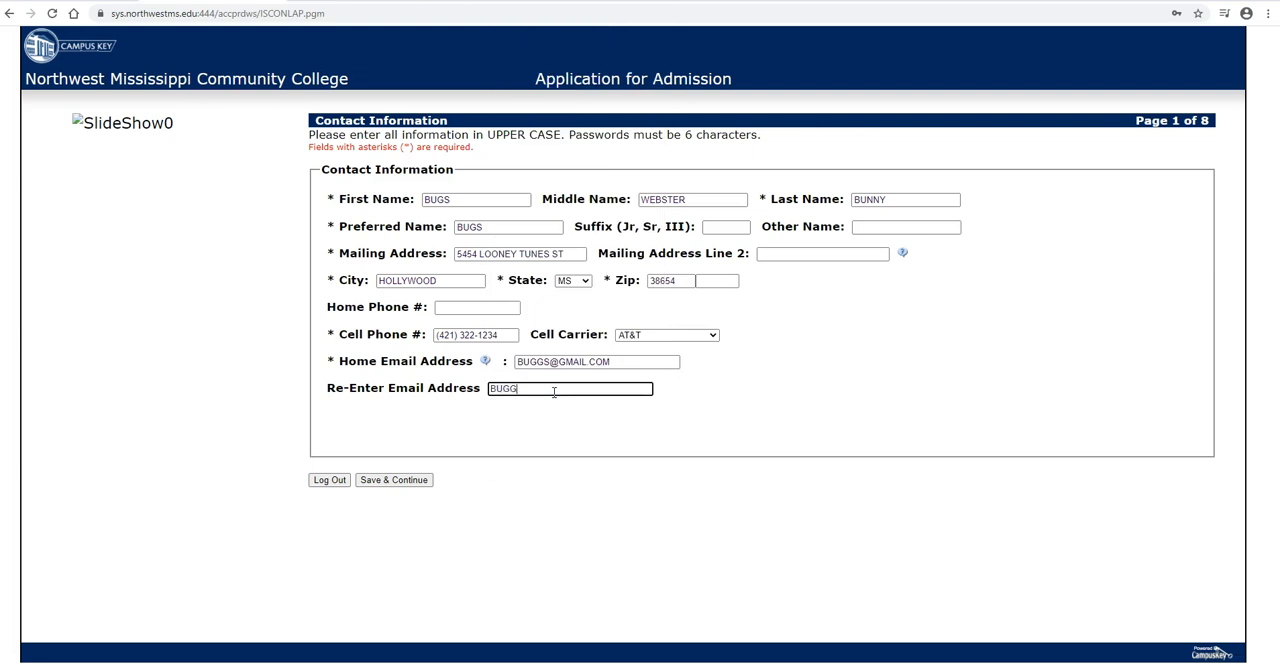
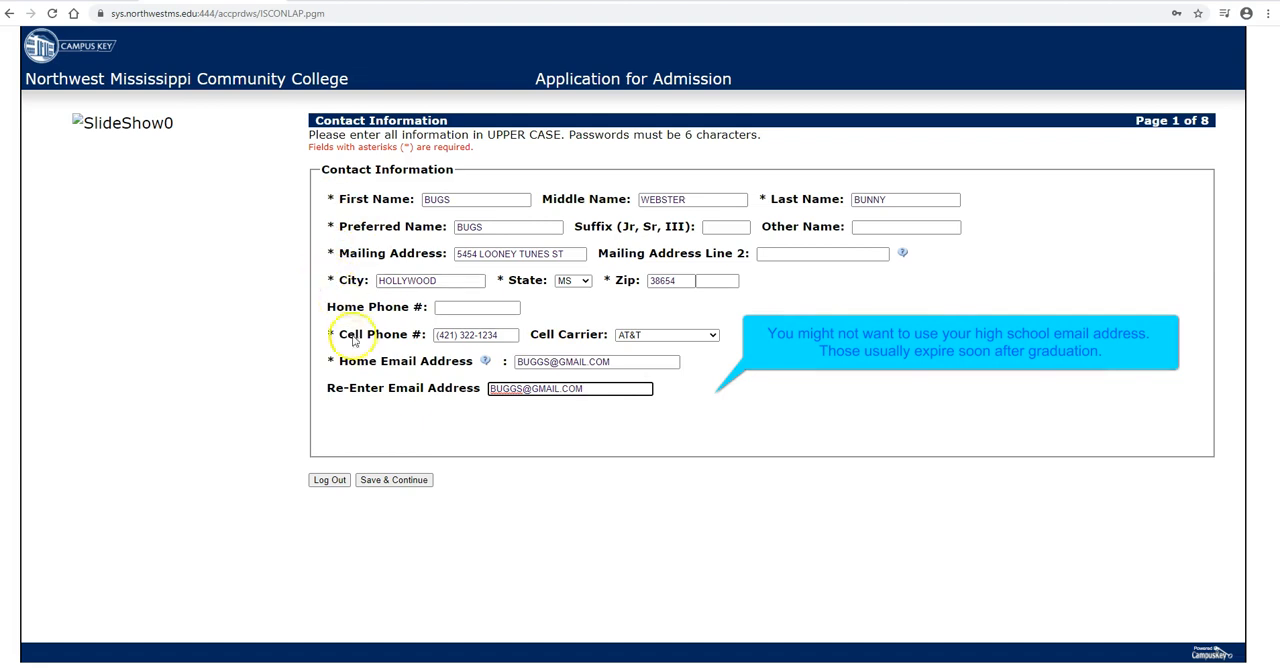
click(398, 482)
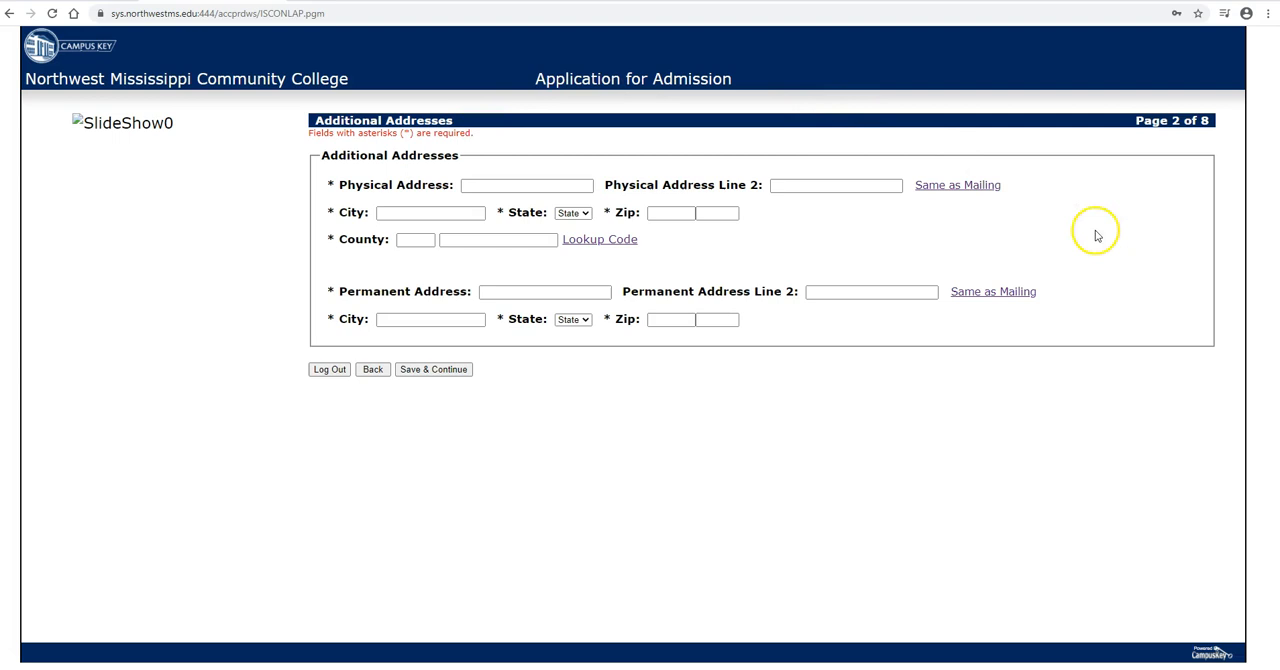
Step: Copy the mailing address into the physical and permanent addresses, set the county to DESOTO (code 17), and save to continue
click(953, 187)
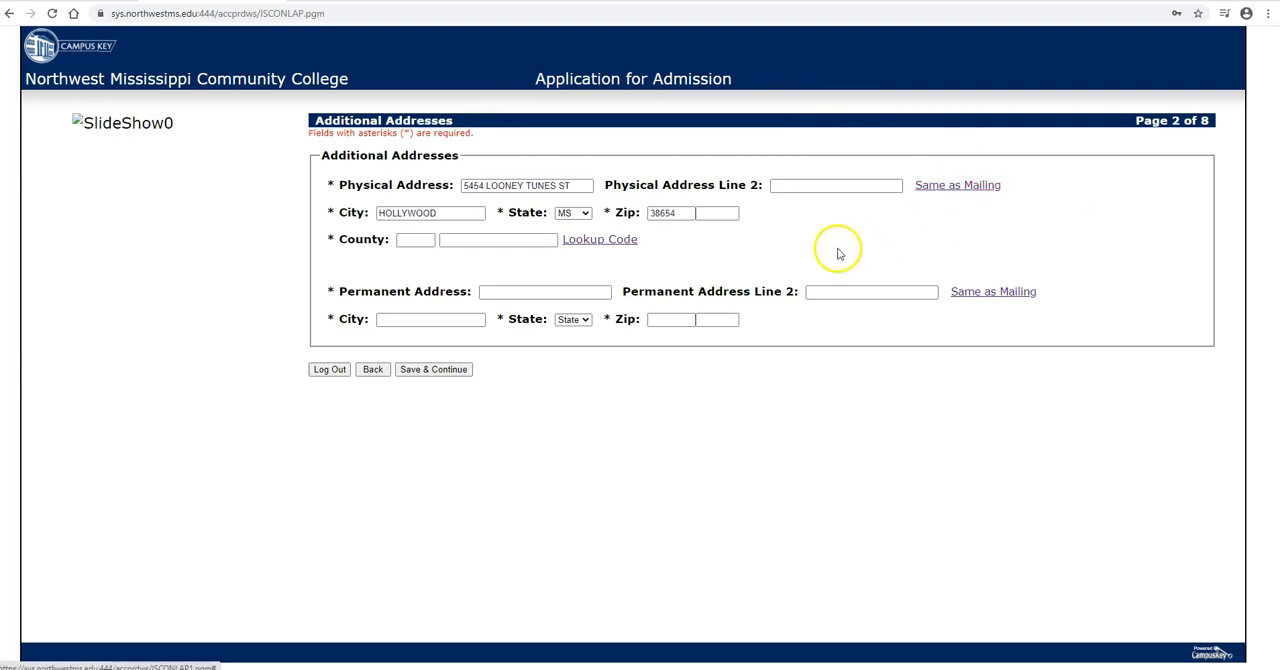
click(972, 292)
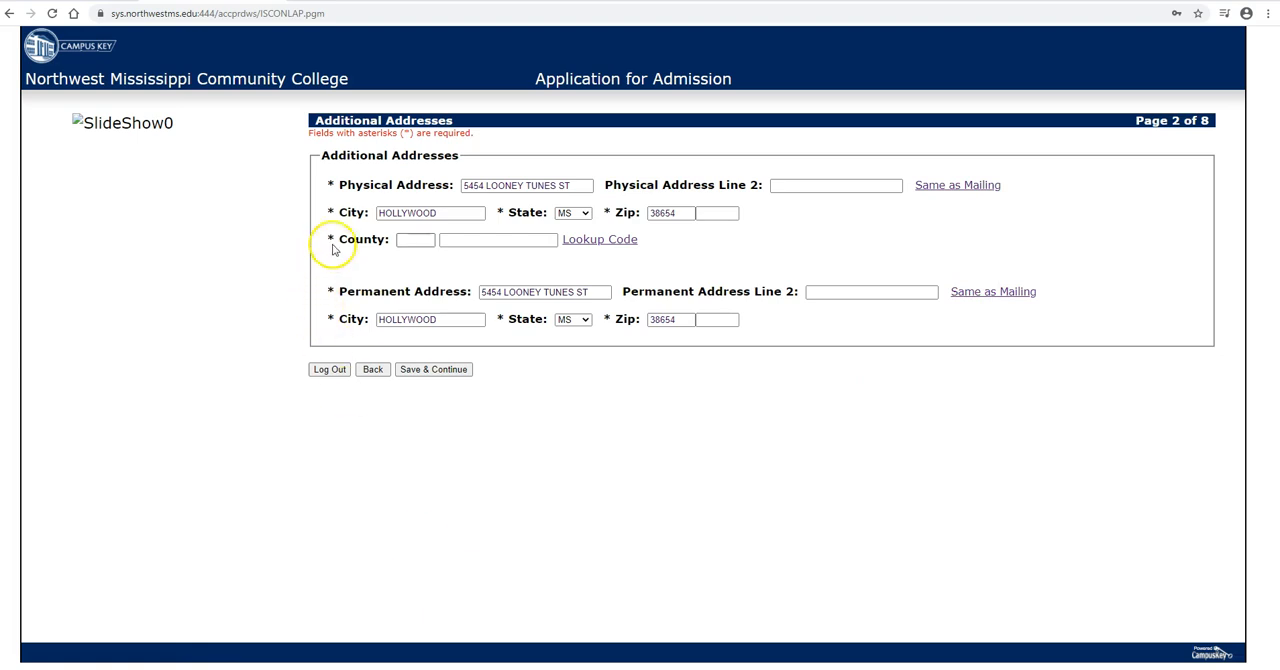
click(589, 241)
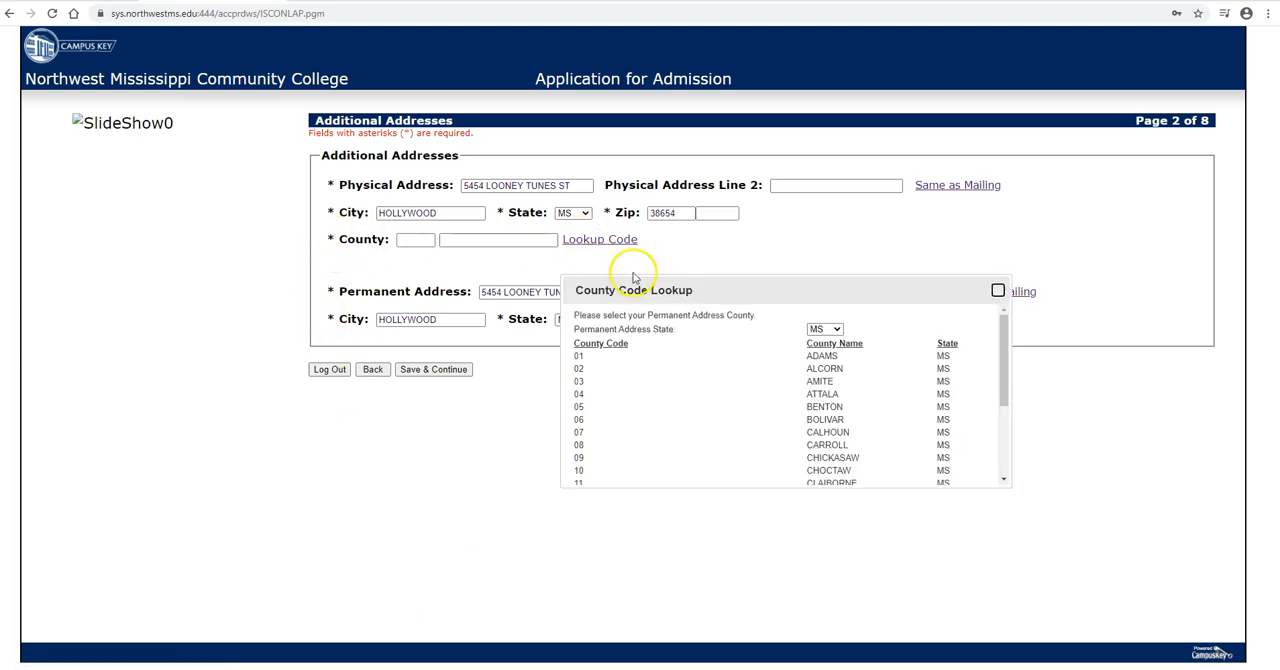
scroll(812, 378, down, 1)
scroll(812, 378, down, 3)
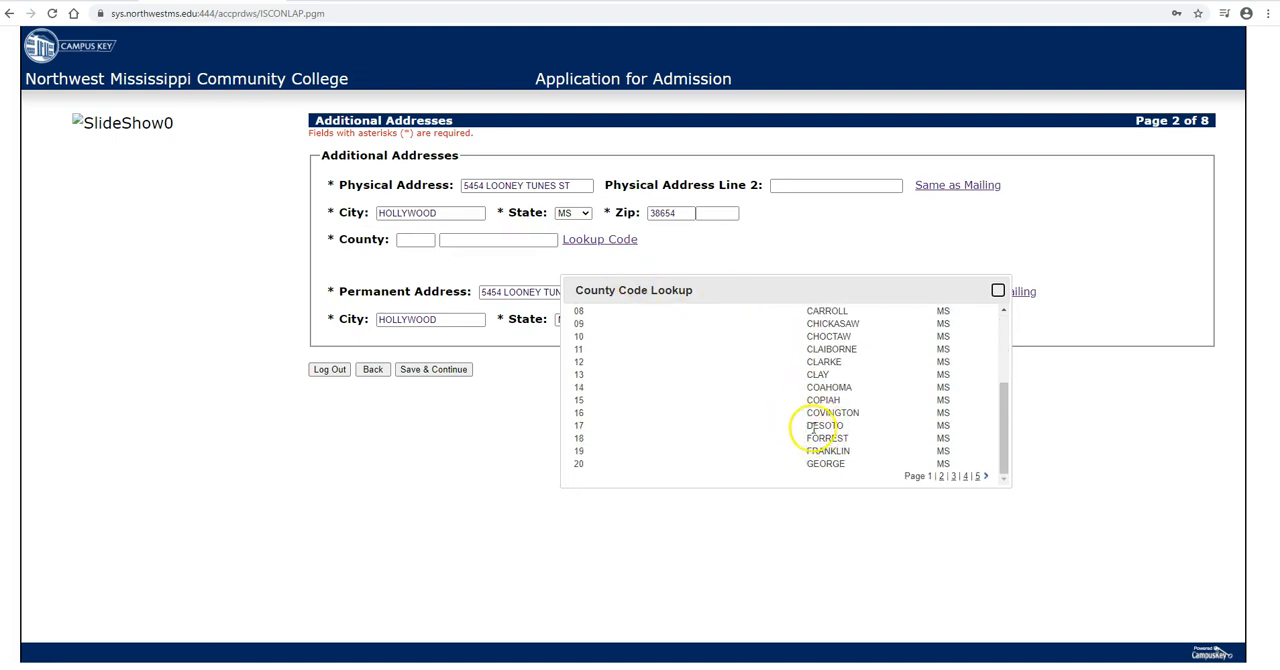
click(801, 427)
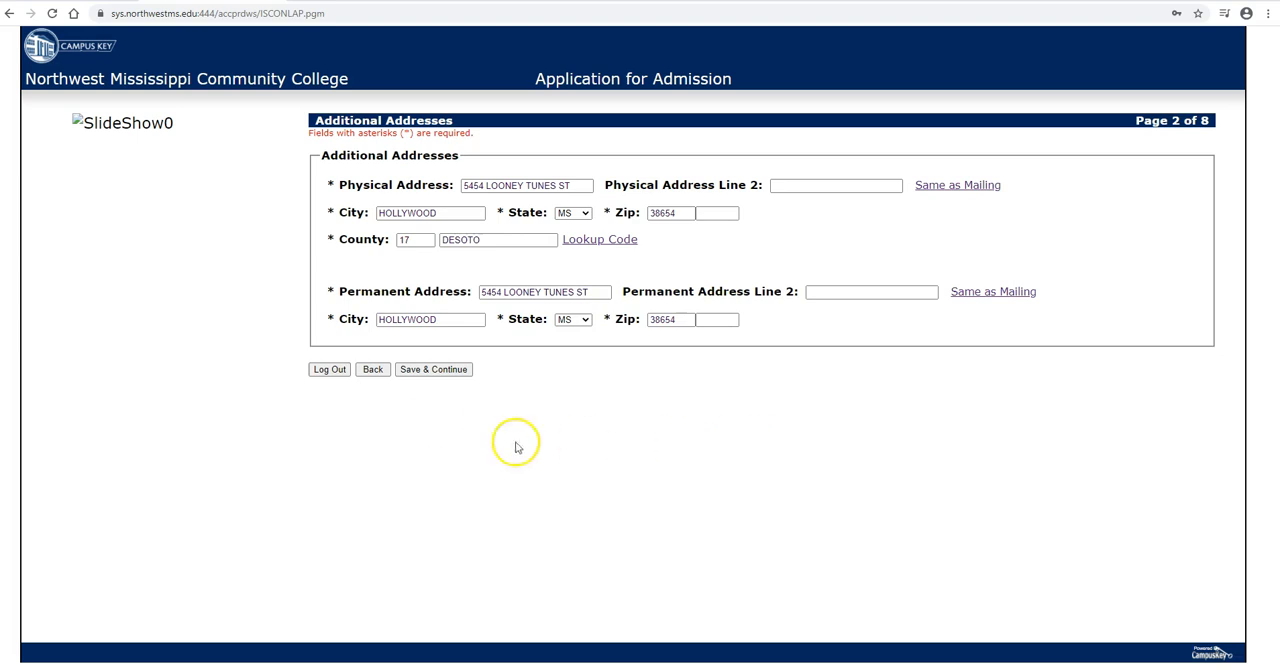
click(441, 371)
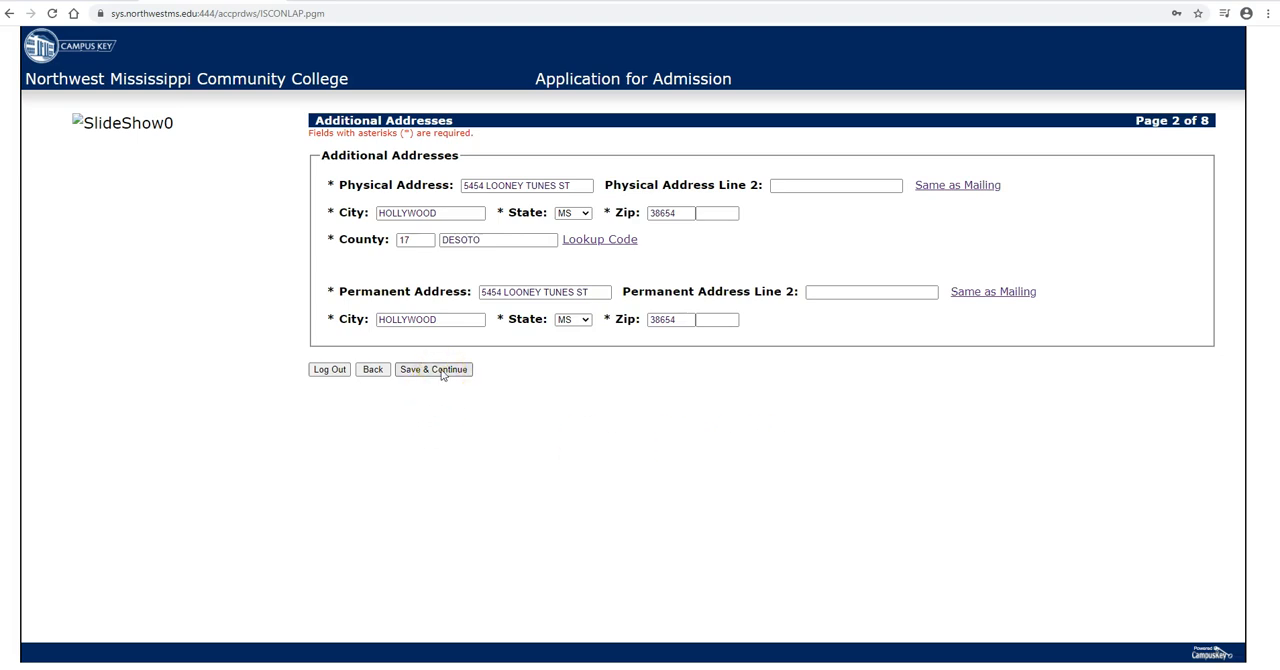
Step: Enter HOLLYWOOD, MS, USA as the place of birth and set the gender to Male
click(608, 185)
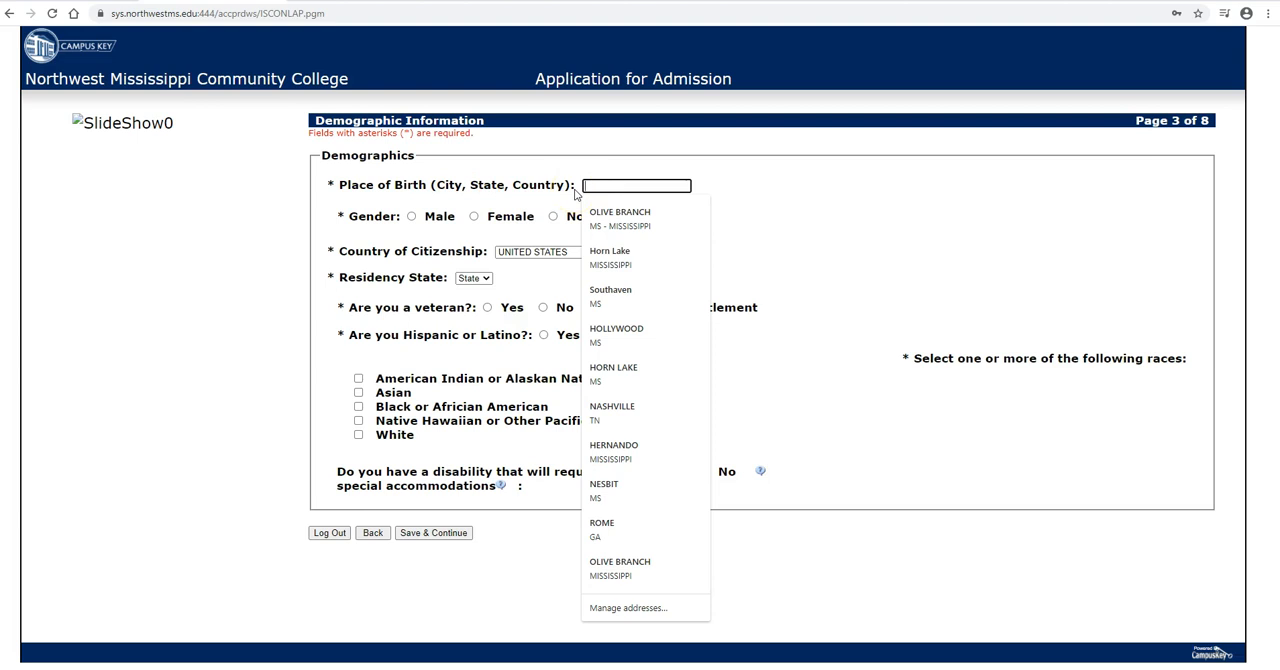
text(HO)
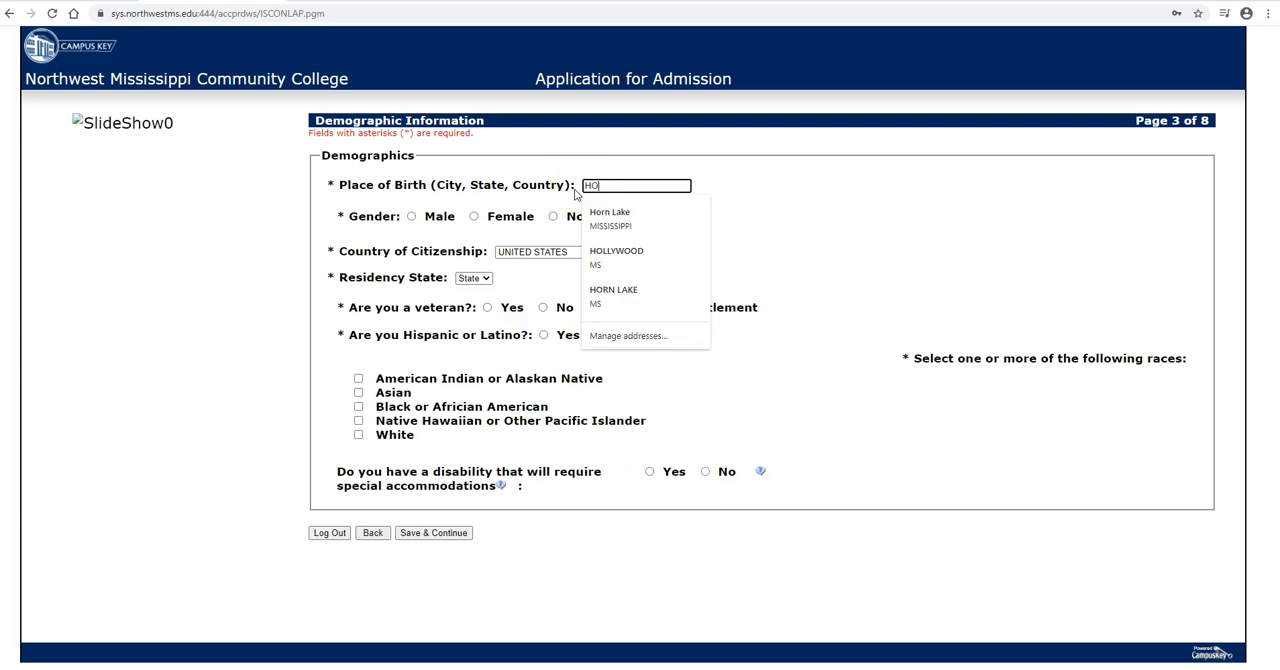
text(LLYWOOD)
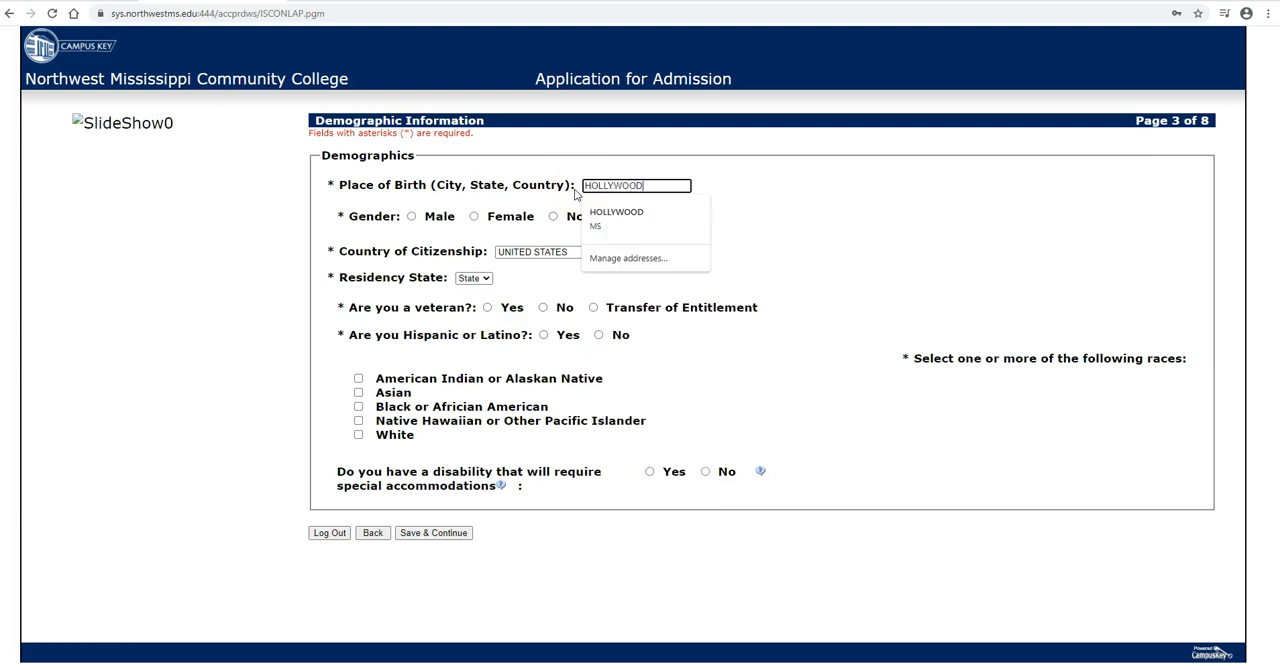
text(, MS, USA)
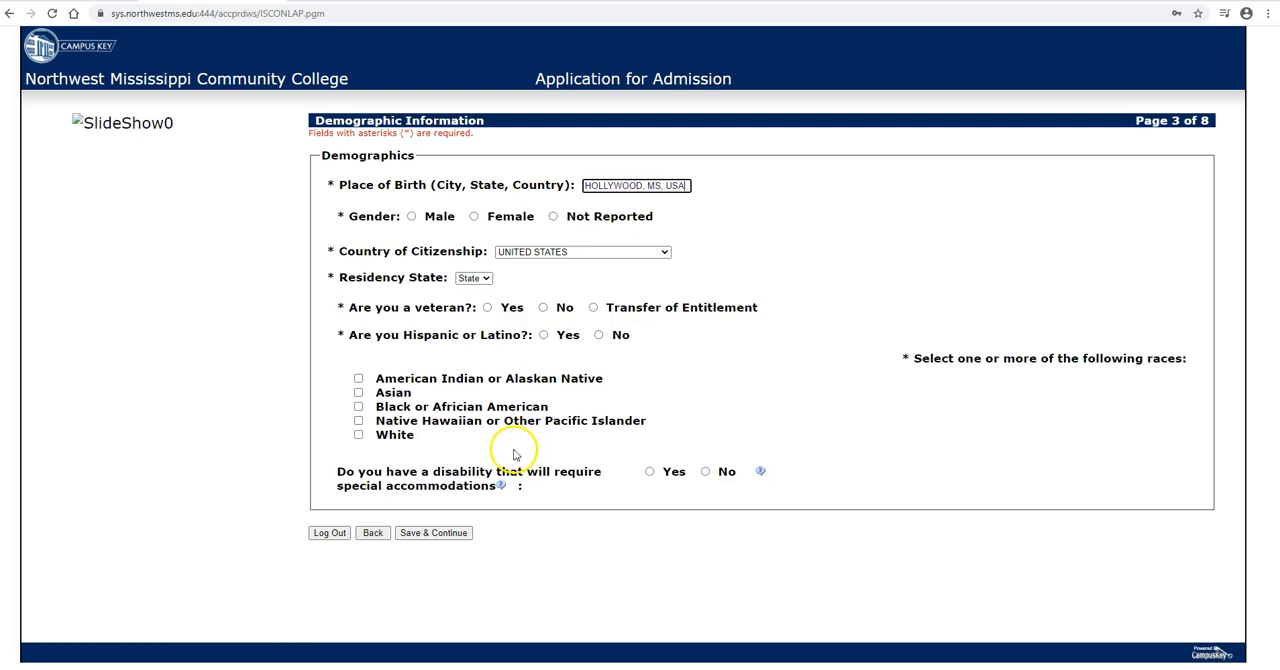
click(412, 217)
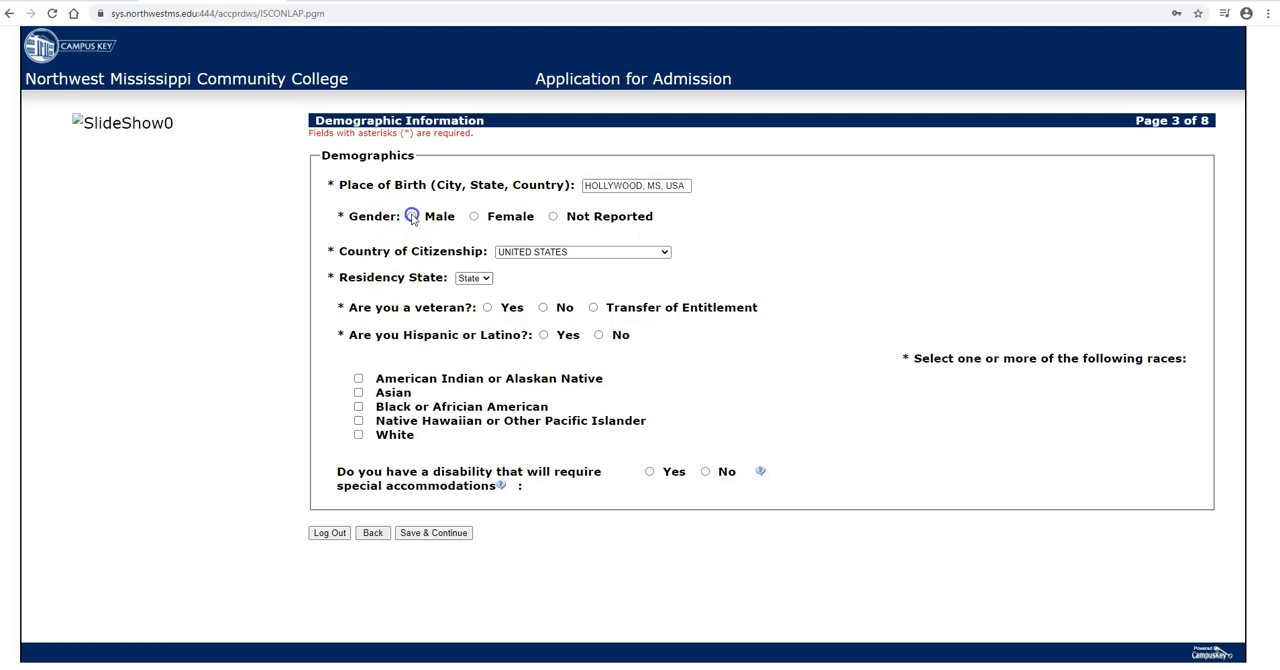
Step: Keep UNITED STATES as the country of citizenship and set the residency state to MS
click(549, 254)
click(550, 252)
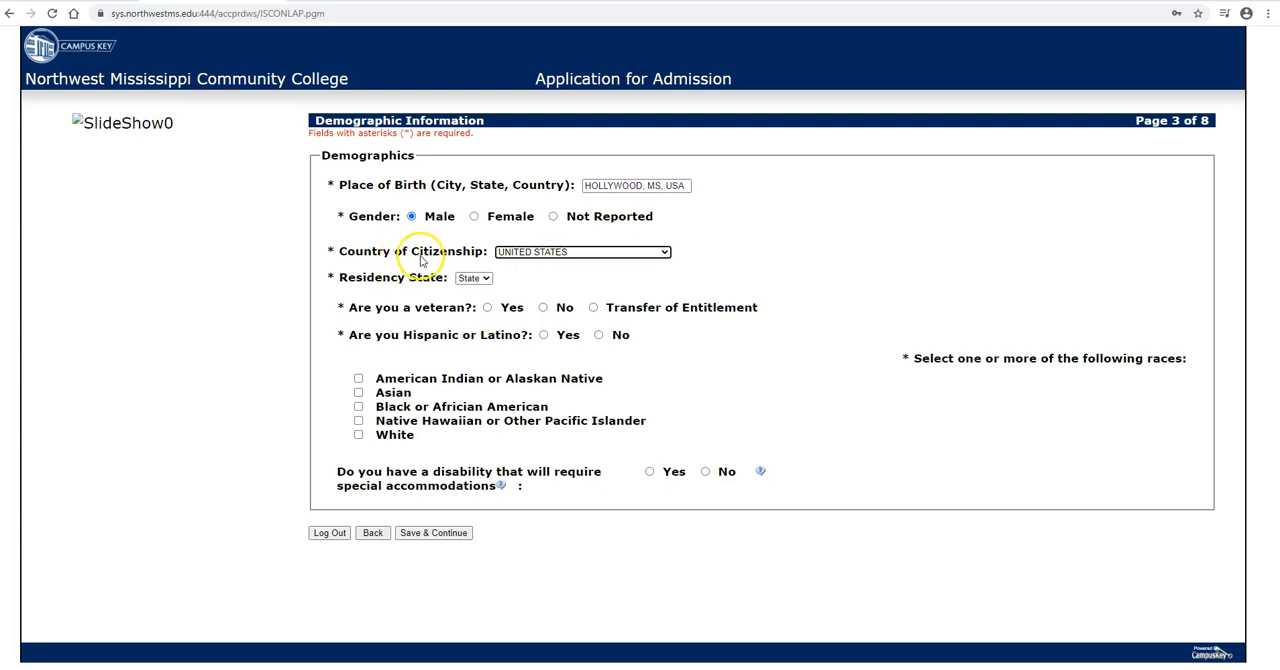
click(486, 279)
scroll(476, 326, down, 3)
scroll(476, 326, down, 1)
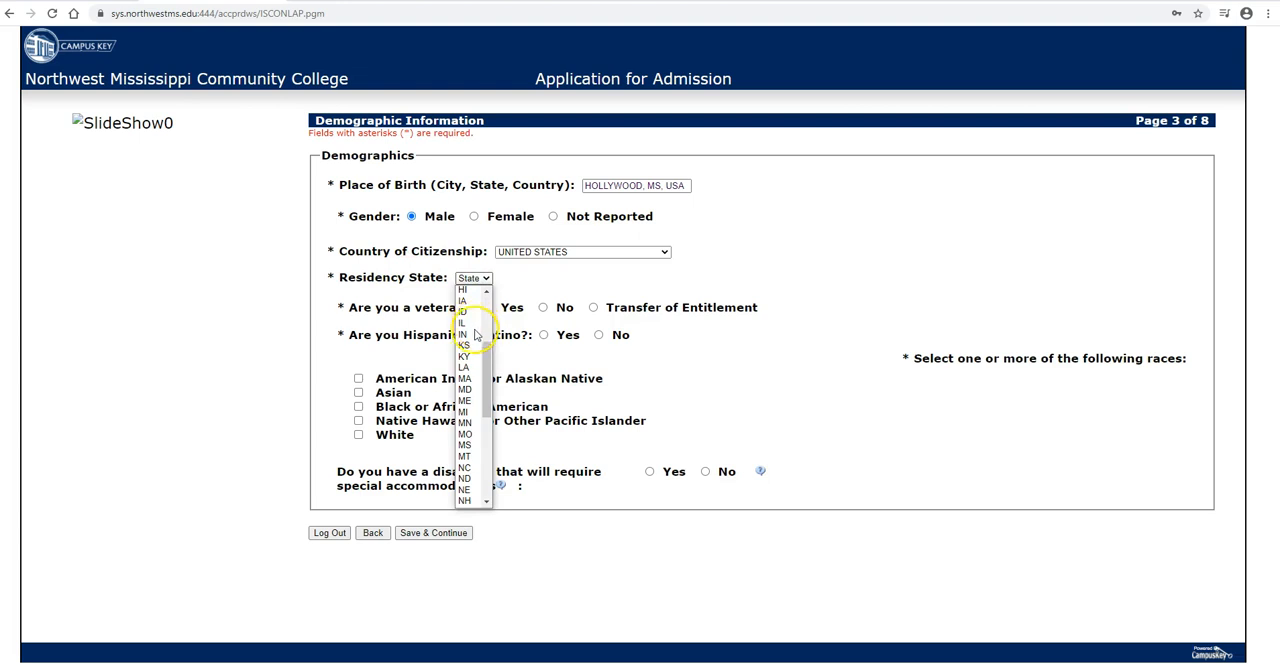
click(467, 446)
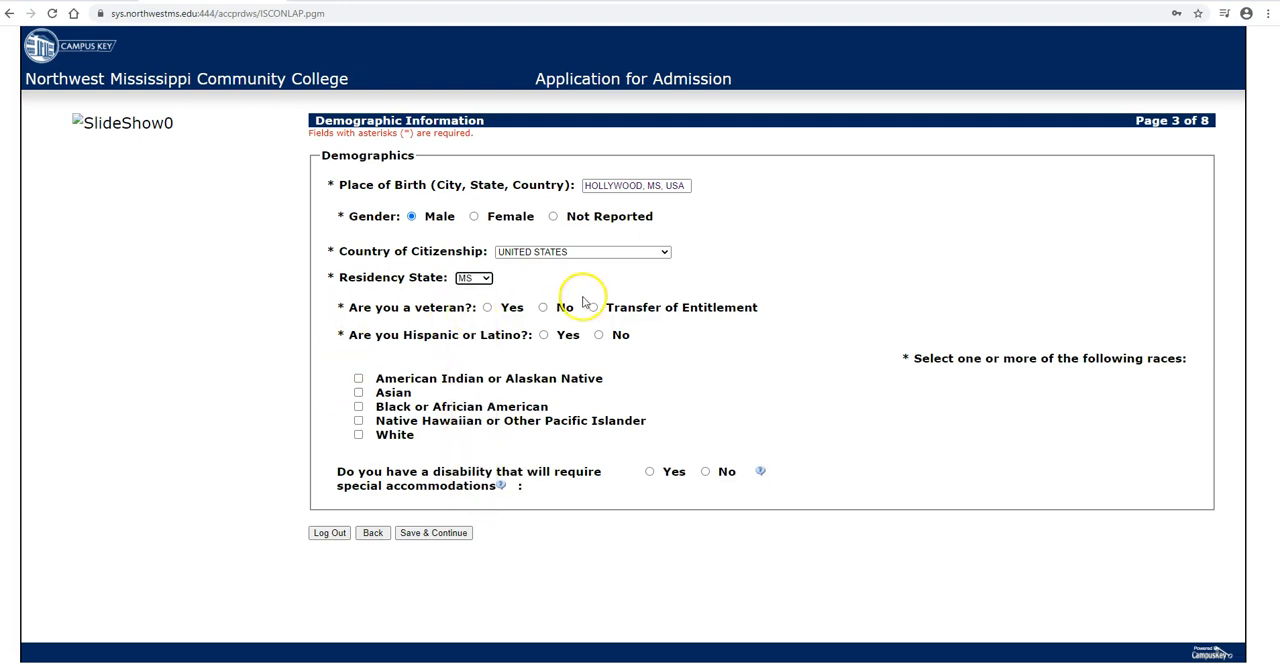
Step: Answer No for veteran, Hispanic or Latino, and disability accommodations, select Asian as the race, and save the demographics to continue
click(543, 308)
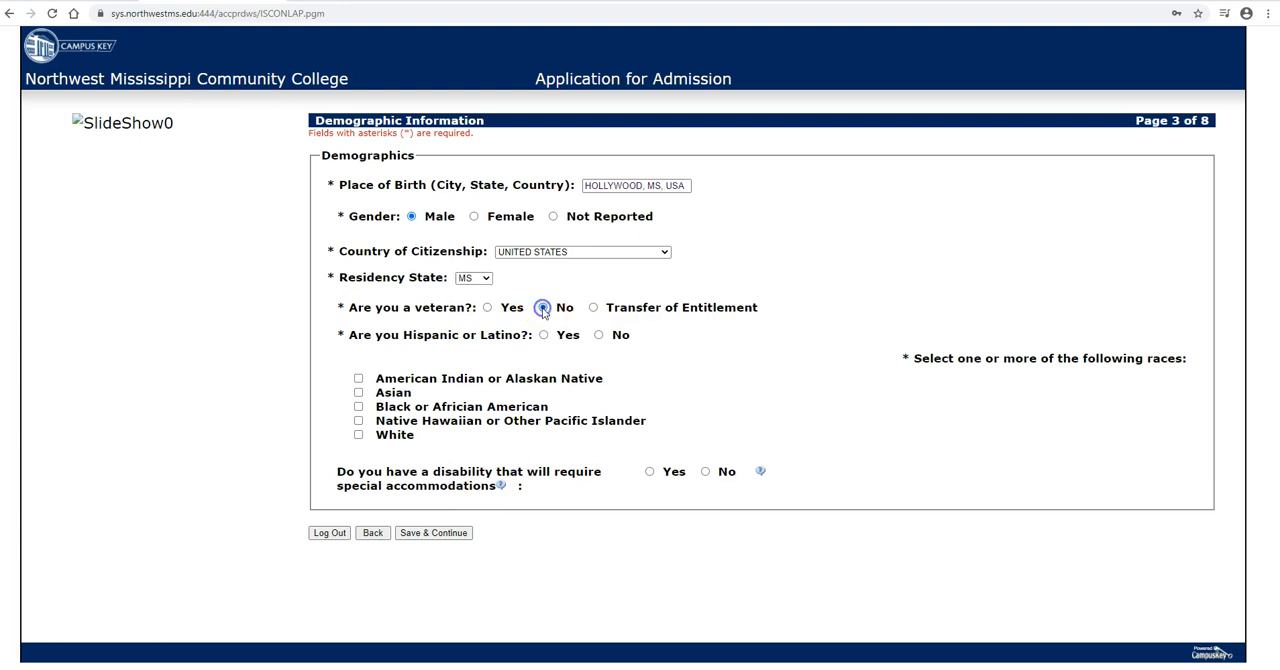
click(599, 335)
click(358, 393)
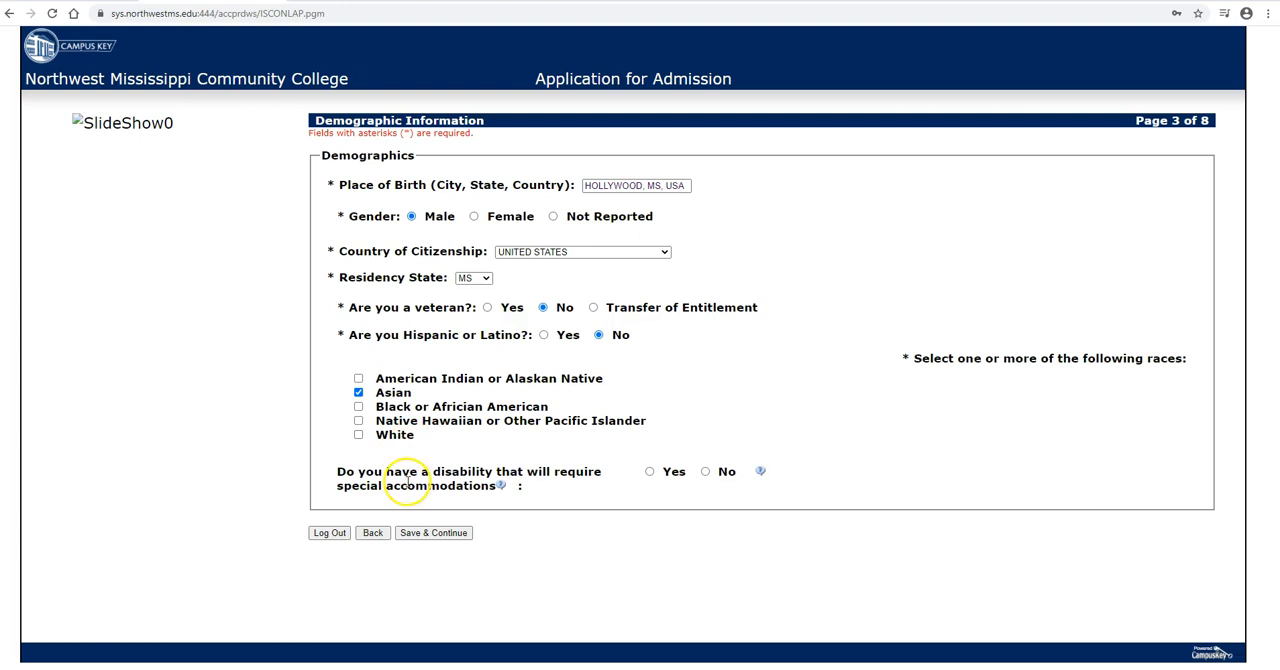
click(705, 471)
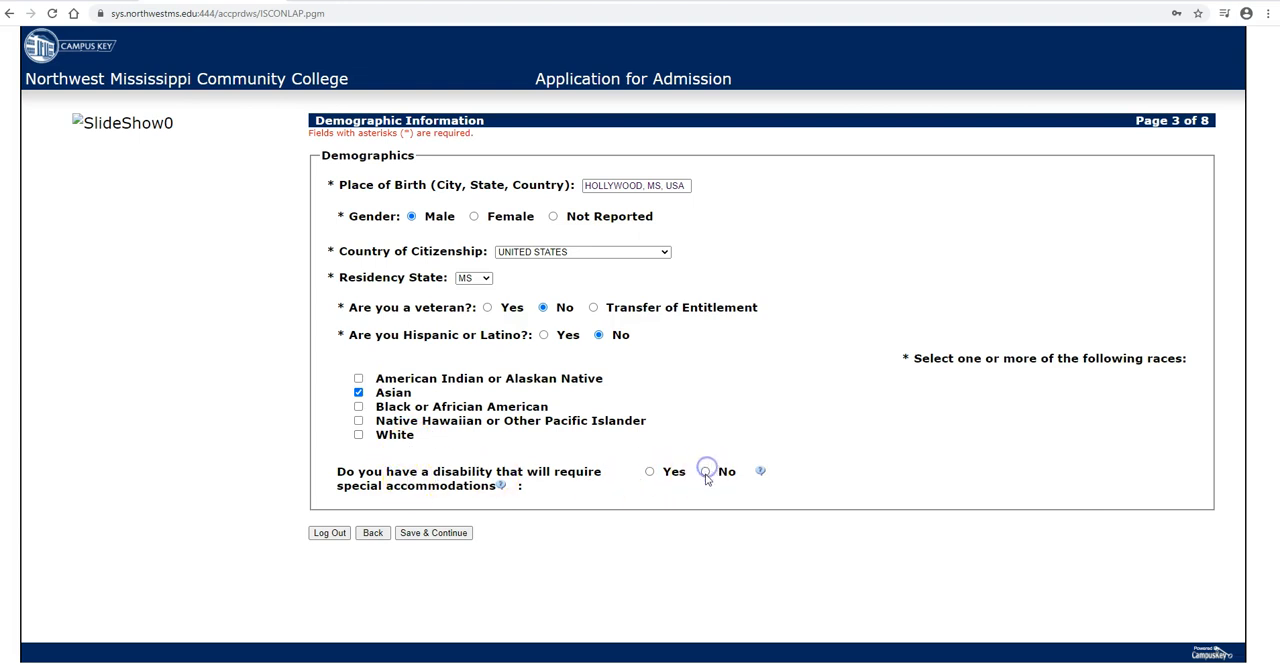
click(445, 533)
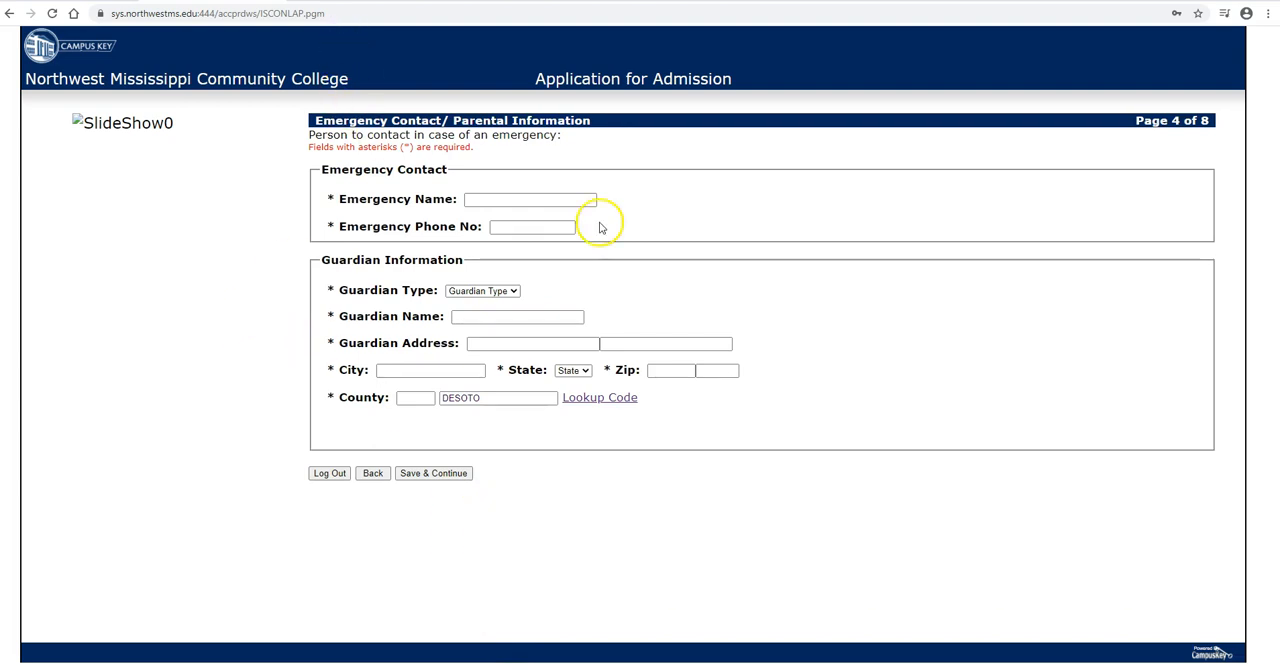
Step: Fill in the emergency contact's full name and phone number
click(536, 200)
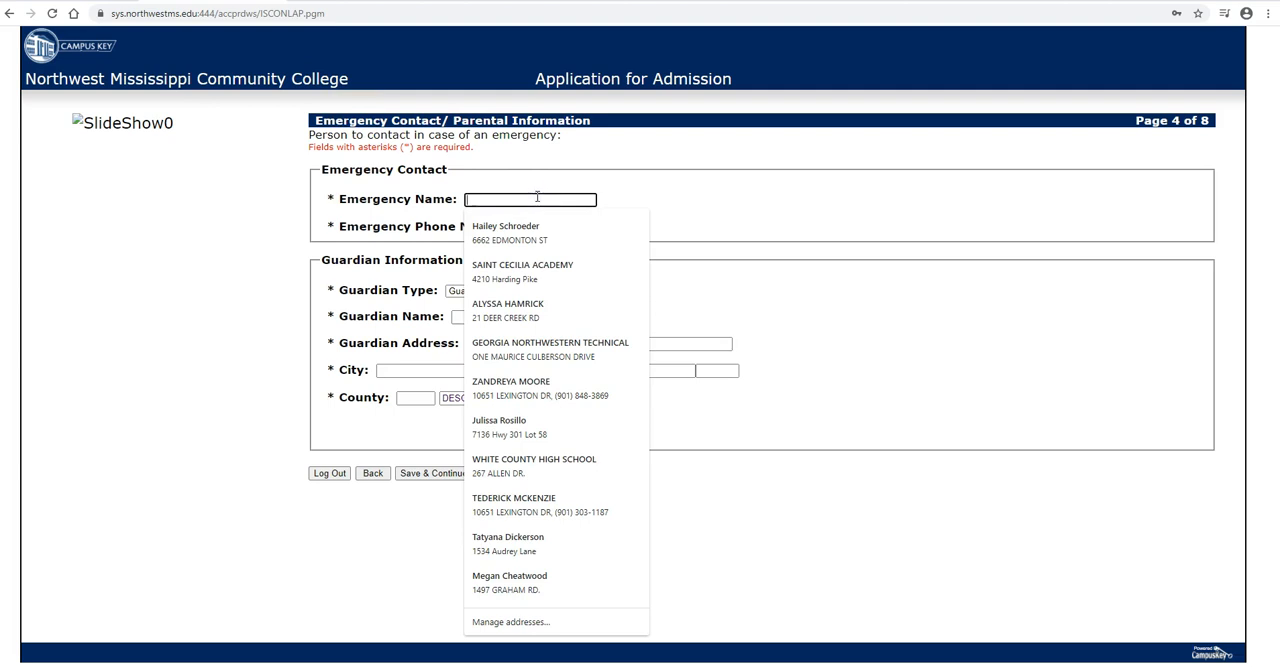
text(LOLA BUNNY)
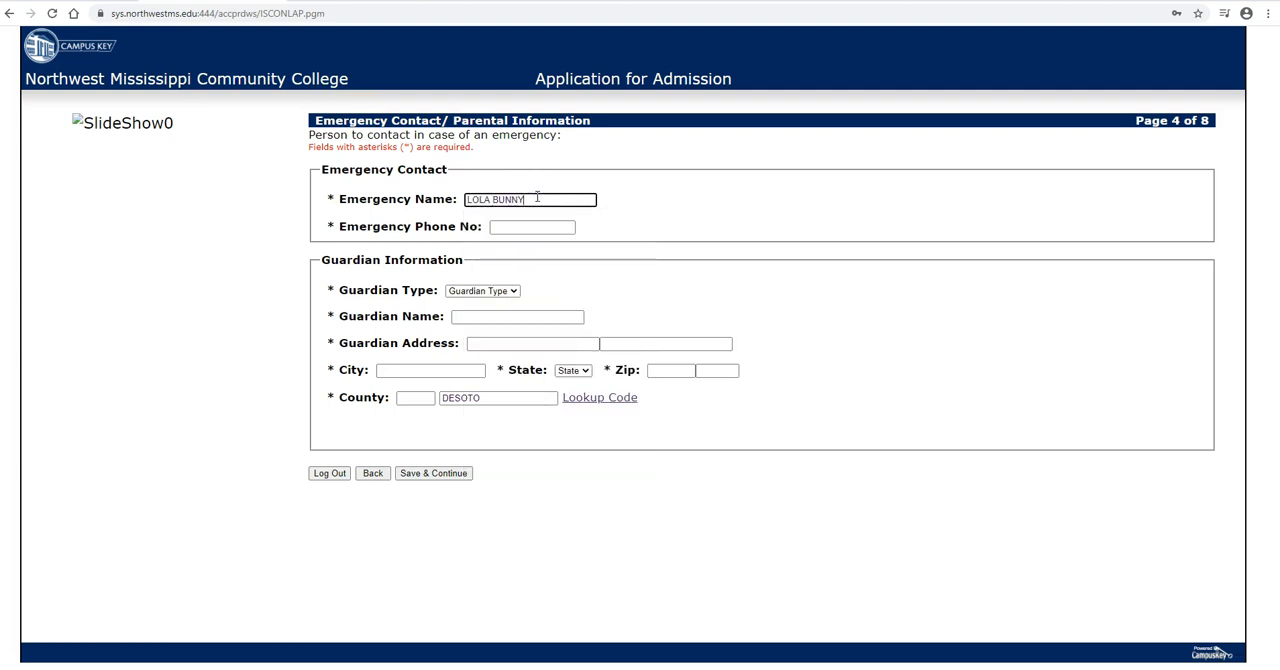
key(Tab)
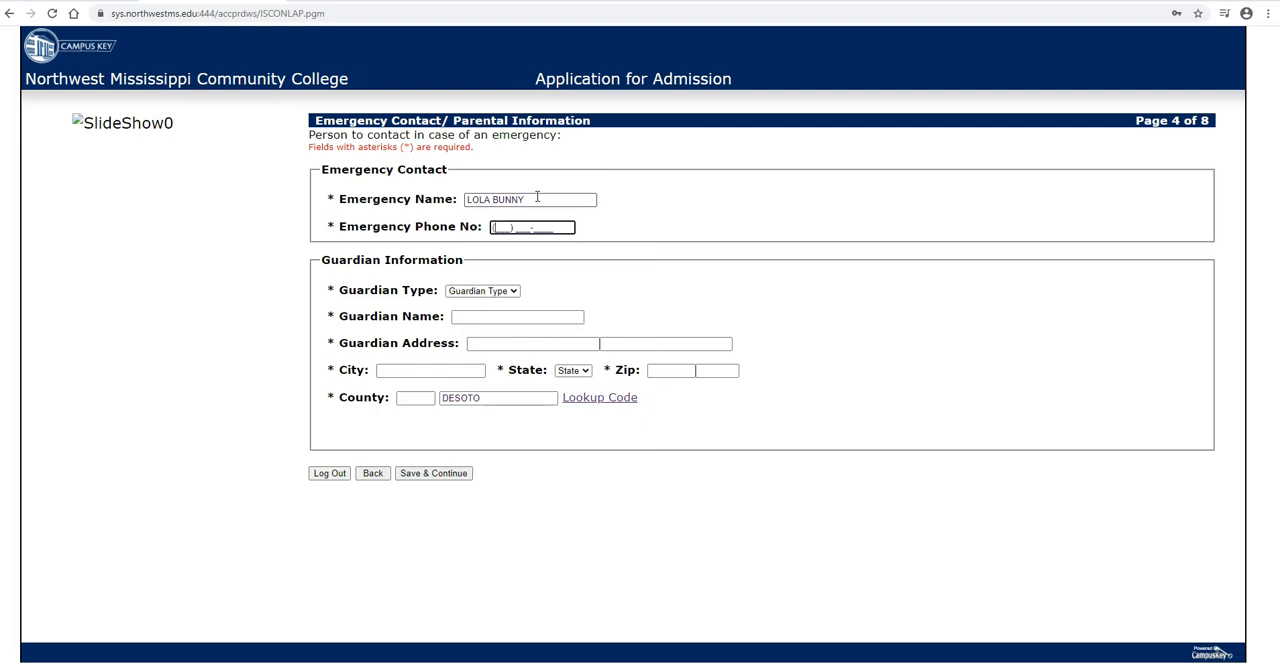
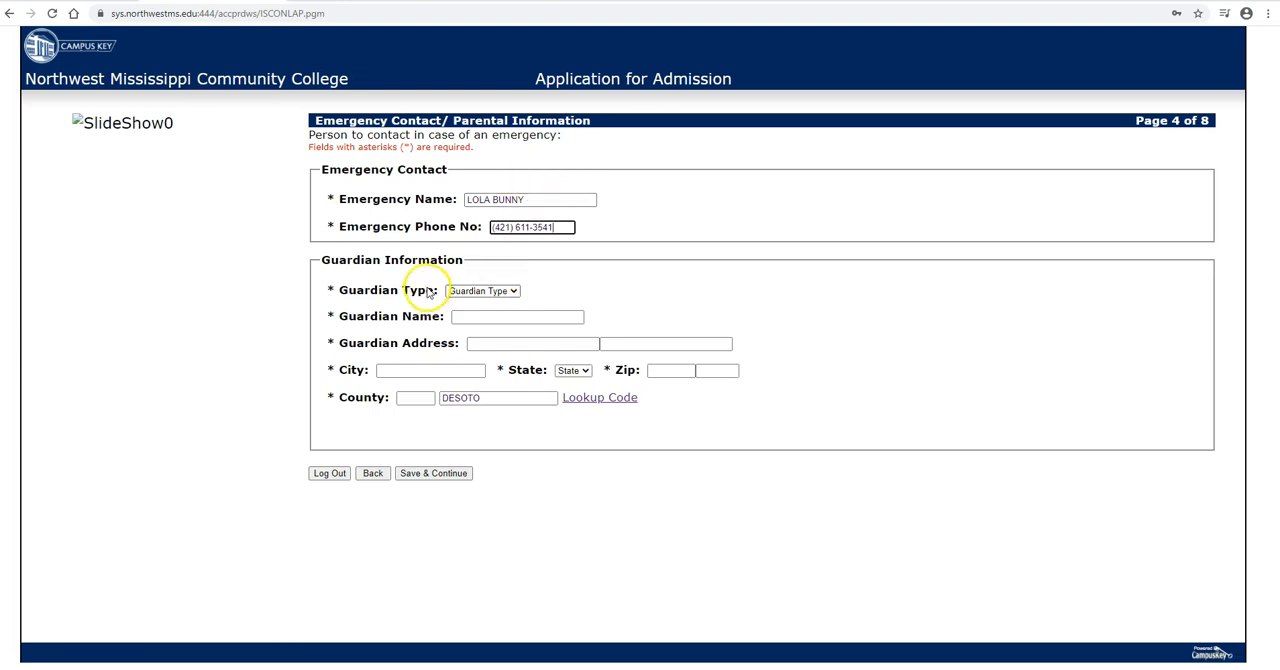
Step: Set the guardian type to PARENT and enter the guardian's full name and street address, leaving the second address line blank
click(507, 292)
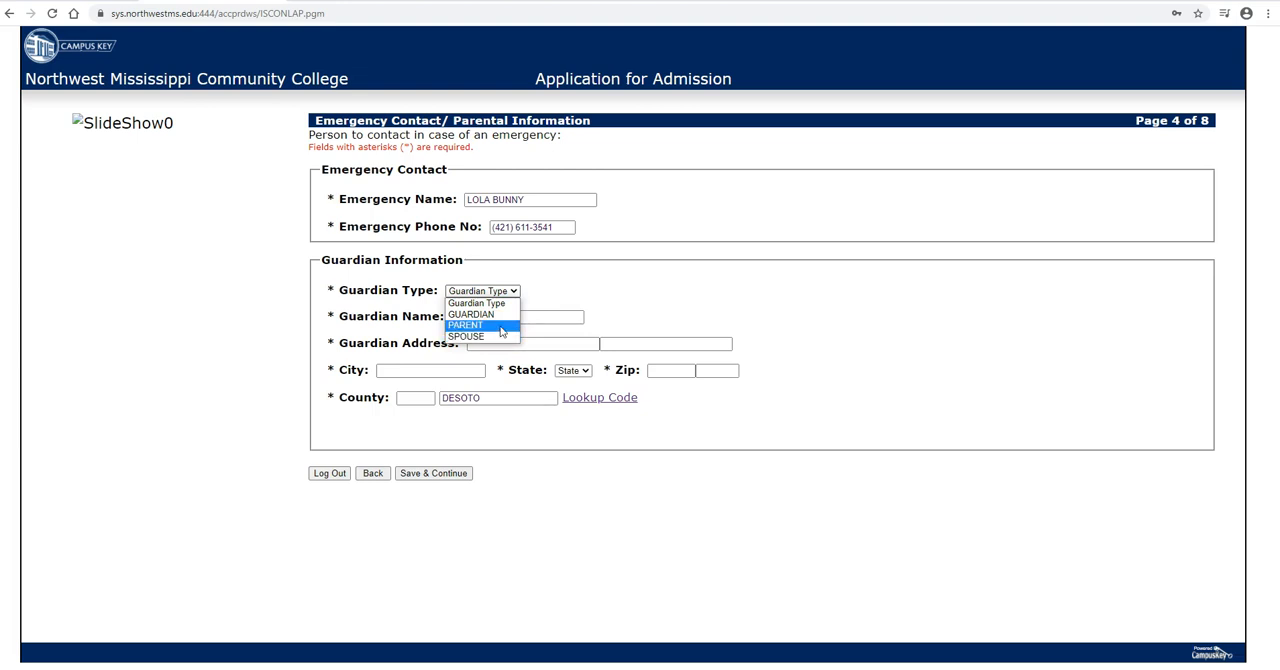
click(502, 318)
click(505, 326)
click(456, 316)
text(DAFFY DUCK)
key(Tab)
text(542)
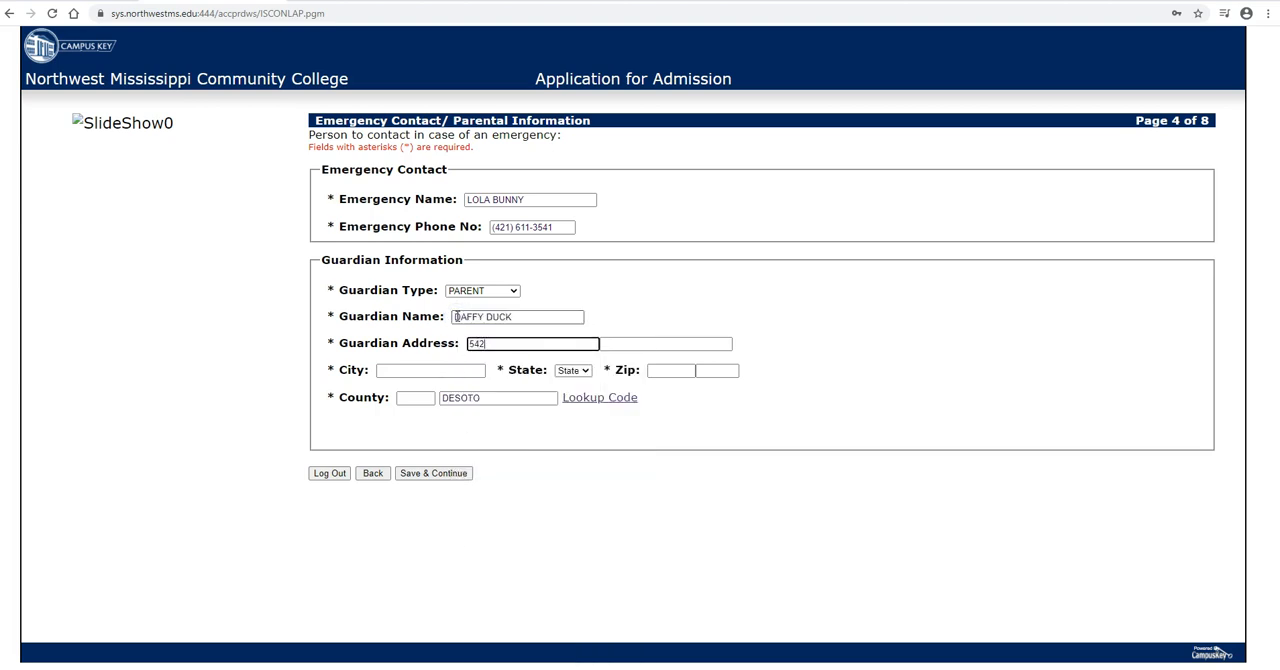
text(2 LOONEY TUNES ST)
key(Tab)
key(Tab)
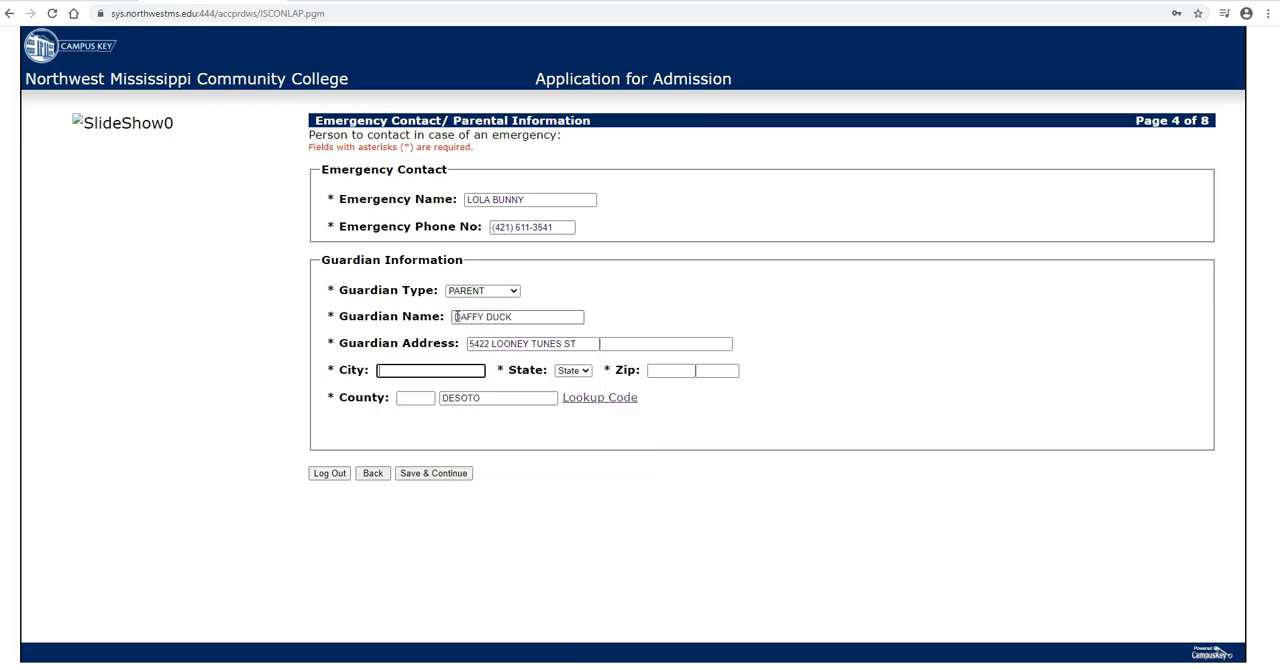
Step: Complete the guardian's address with the city, the state MS, and the five-digit ZIP code
text(HOLLYWOOD)
click(573, 370)
click(571, 524)
click(671, 371)
text(38654)
Step: Look up the guardian's county code and select DESOTO (code 17)
drag(484, 399, 420, 402)
click(619, 401)
scroll(823, 452, down, 3)
click(827, 425)
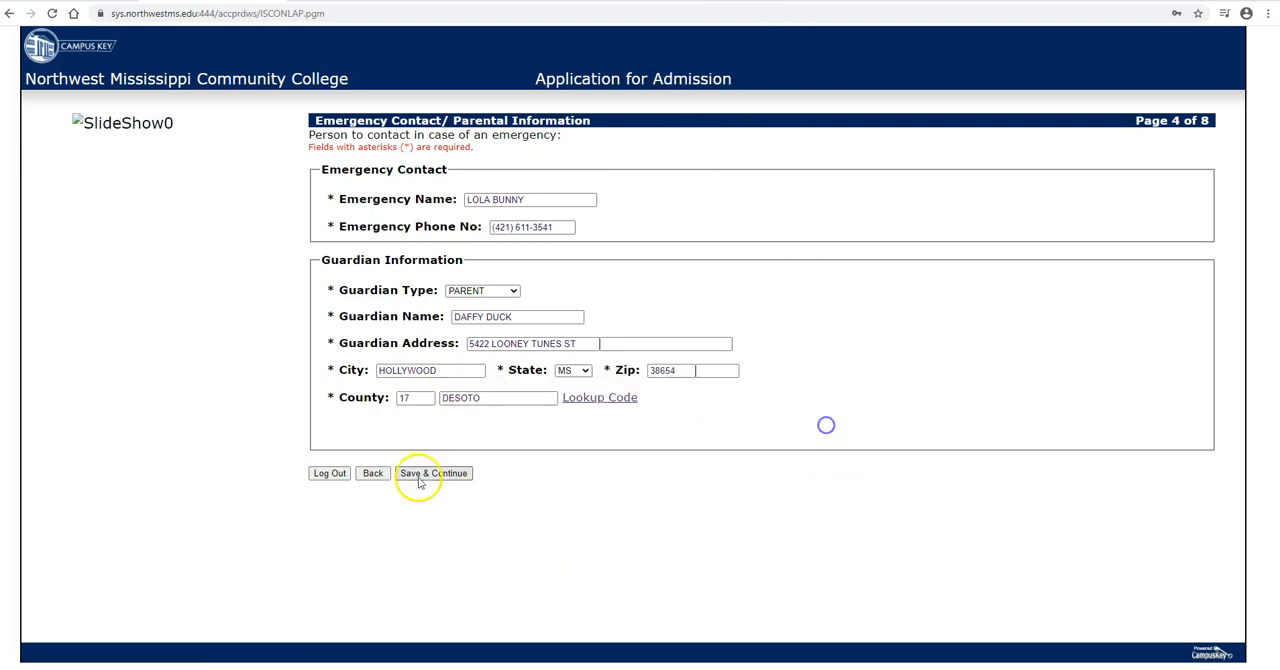
Step: Save the emergency contact and guardian page, and continue past the employer page without entering anything
click(432, 474)
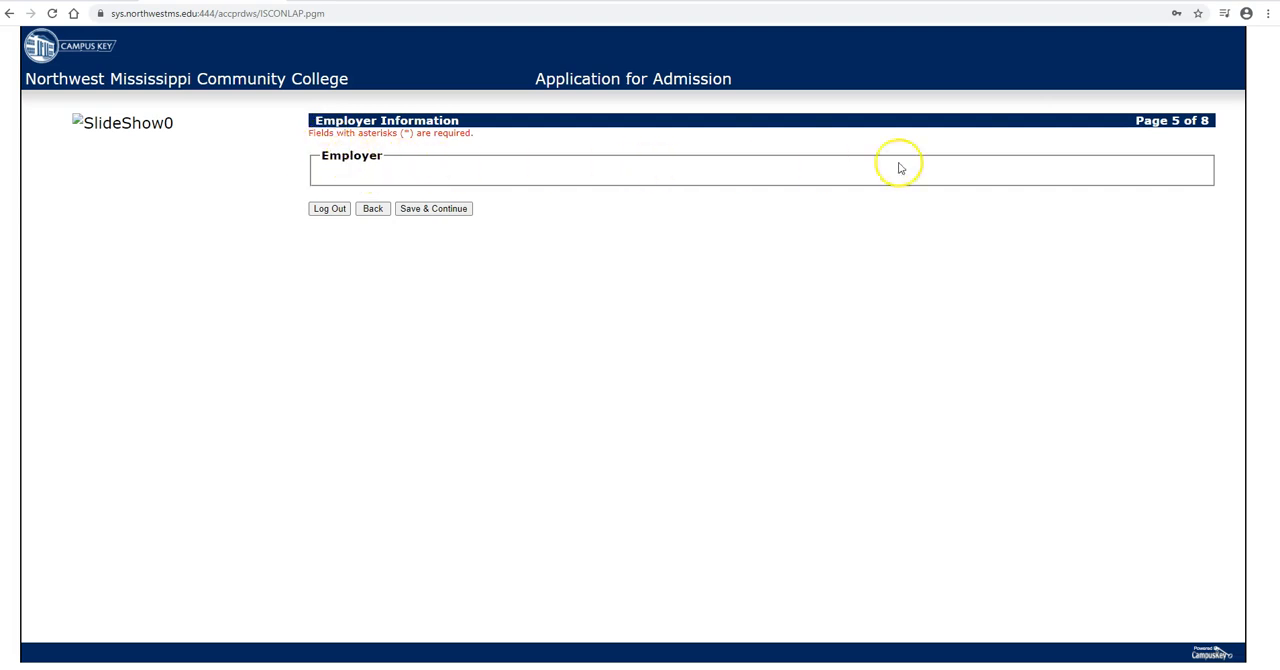
click(442, 210)
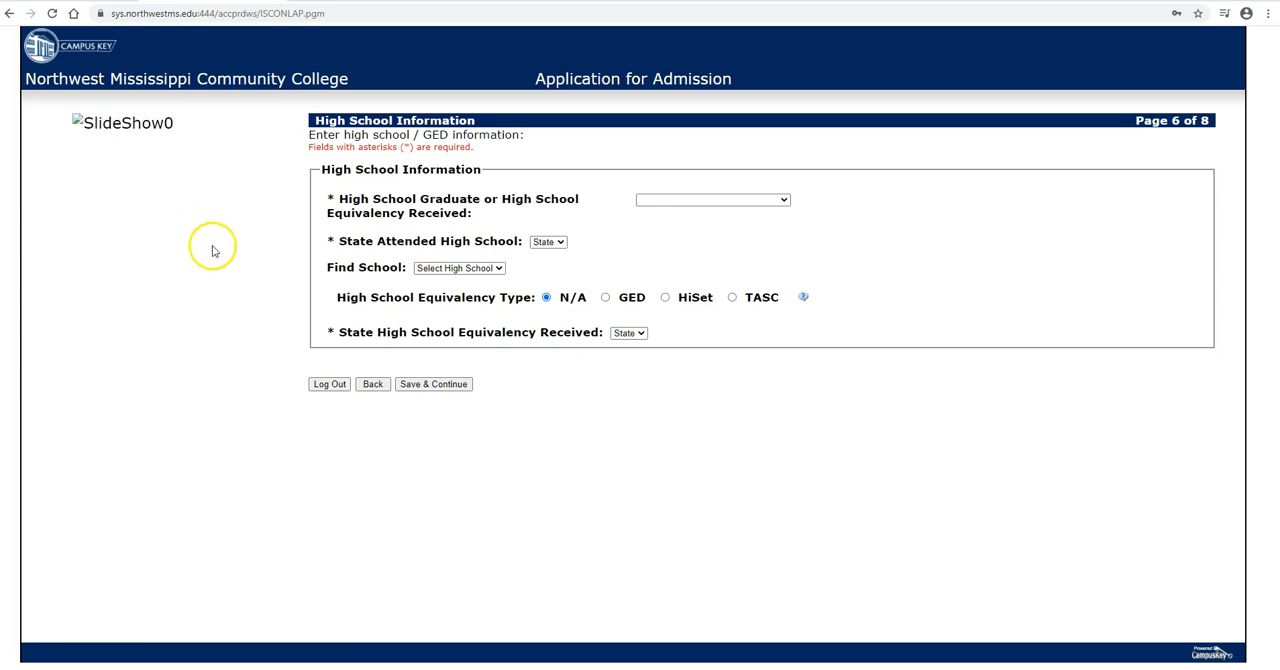
Step: Set the graduation status to Future High School Graduate and the state attended high school to MS
click(697, 204)
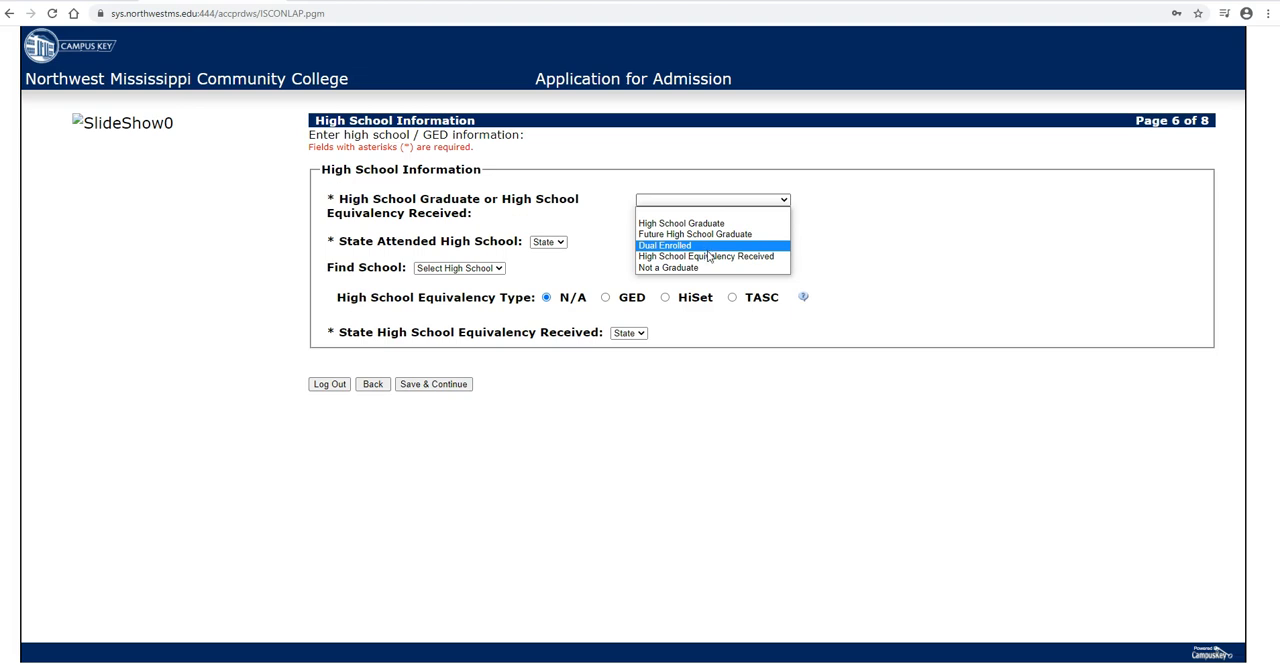
click(705, 256)
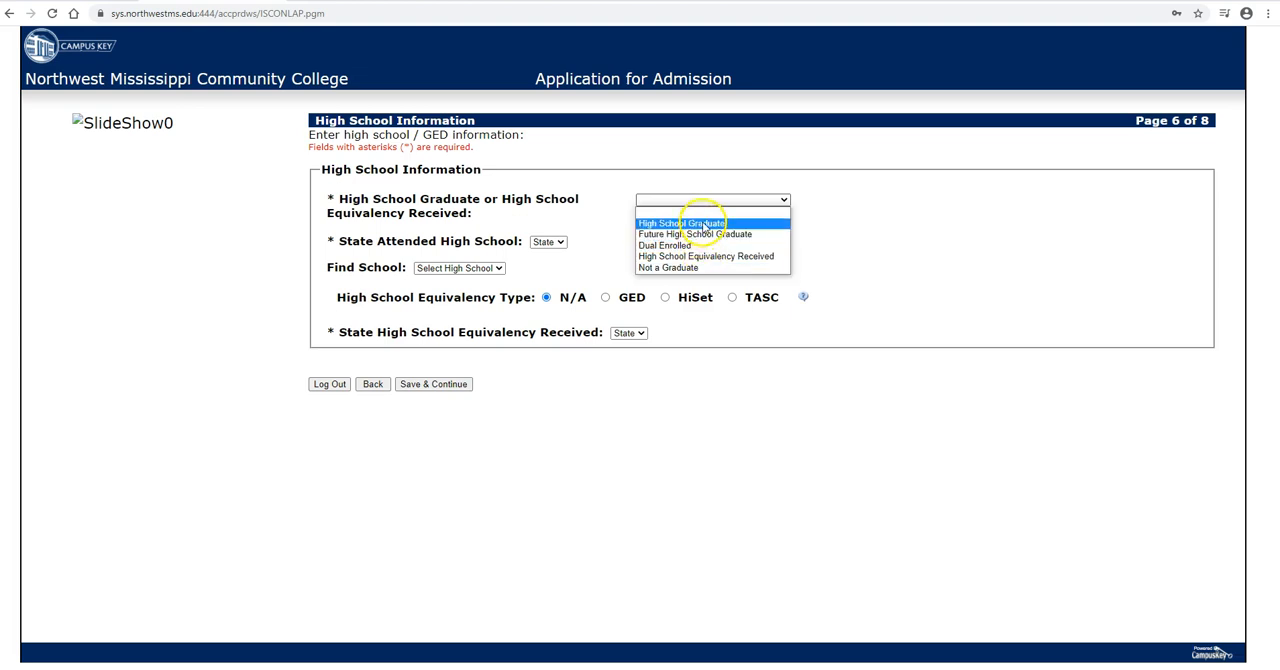
click(704, 236)
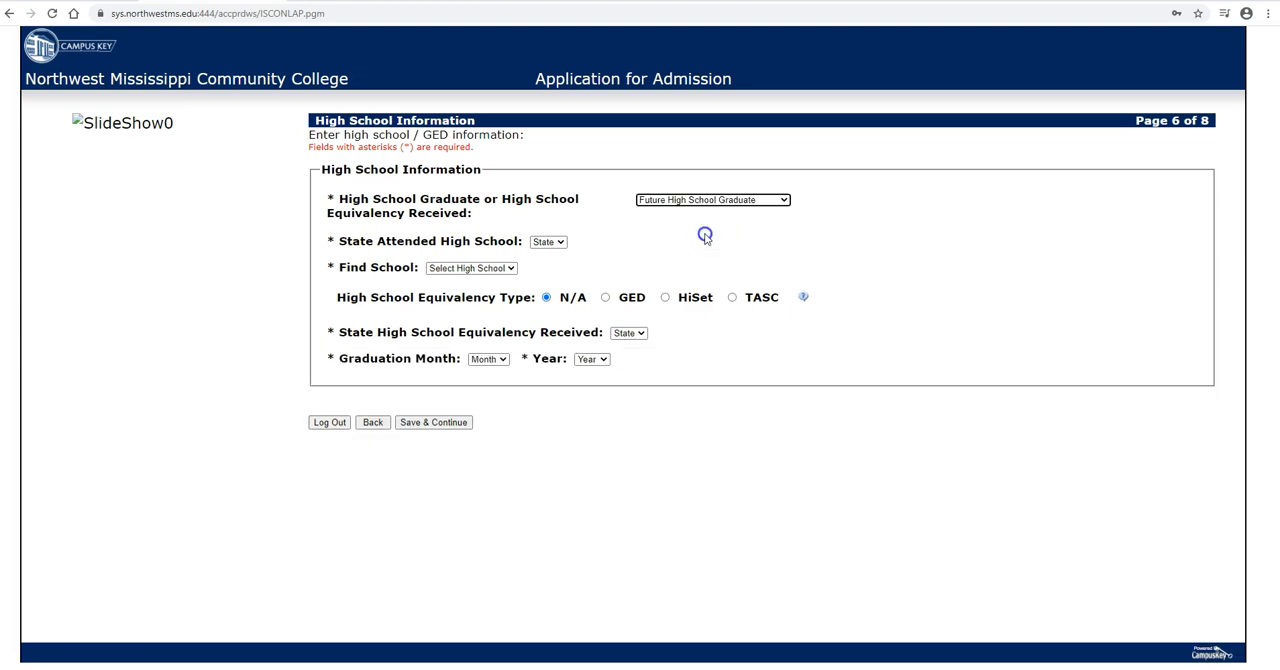
click(561, 243)
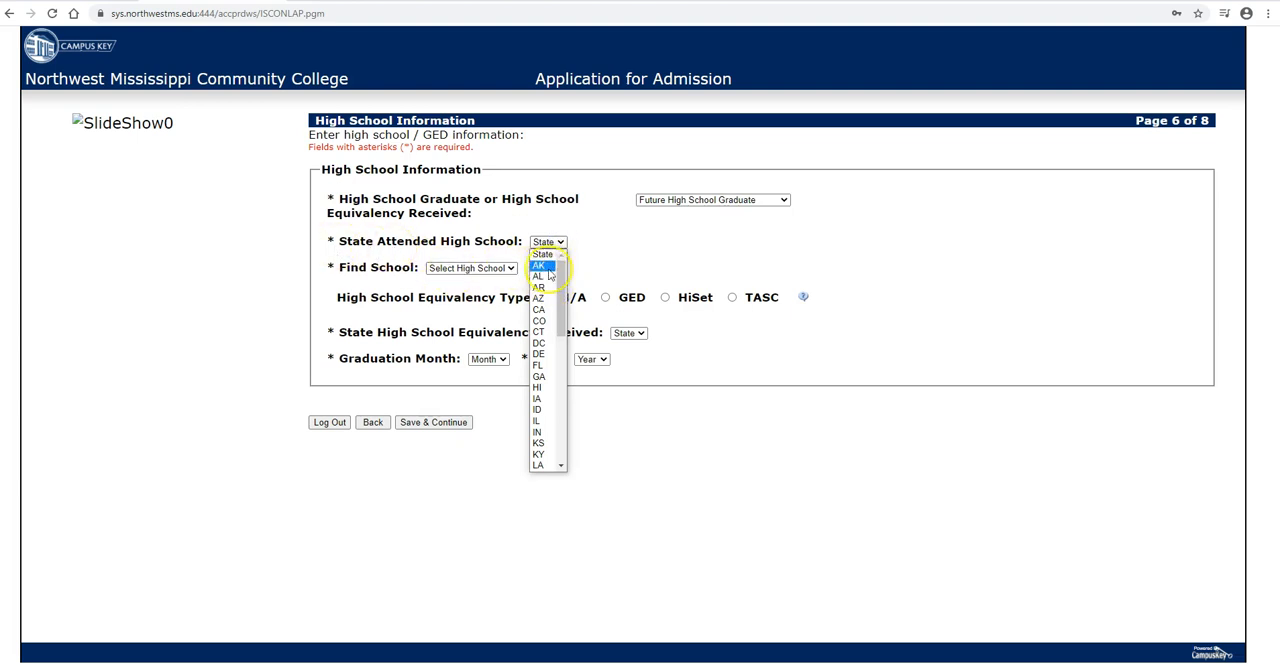
scroll(541, 282, down, 4)
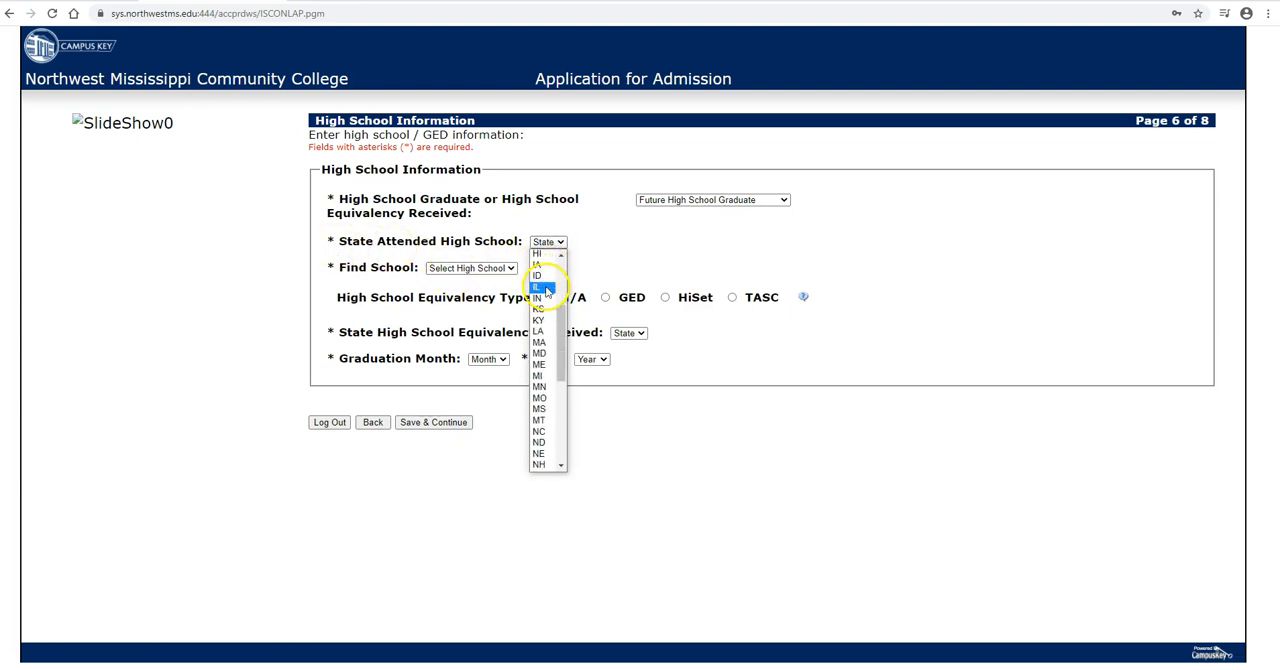
click(541, 411)
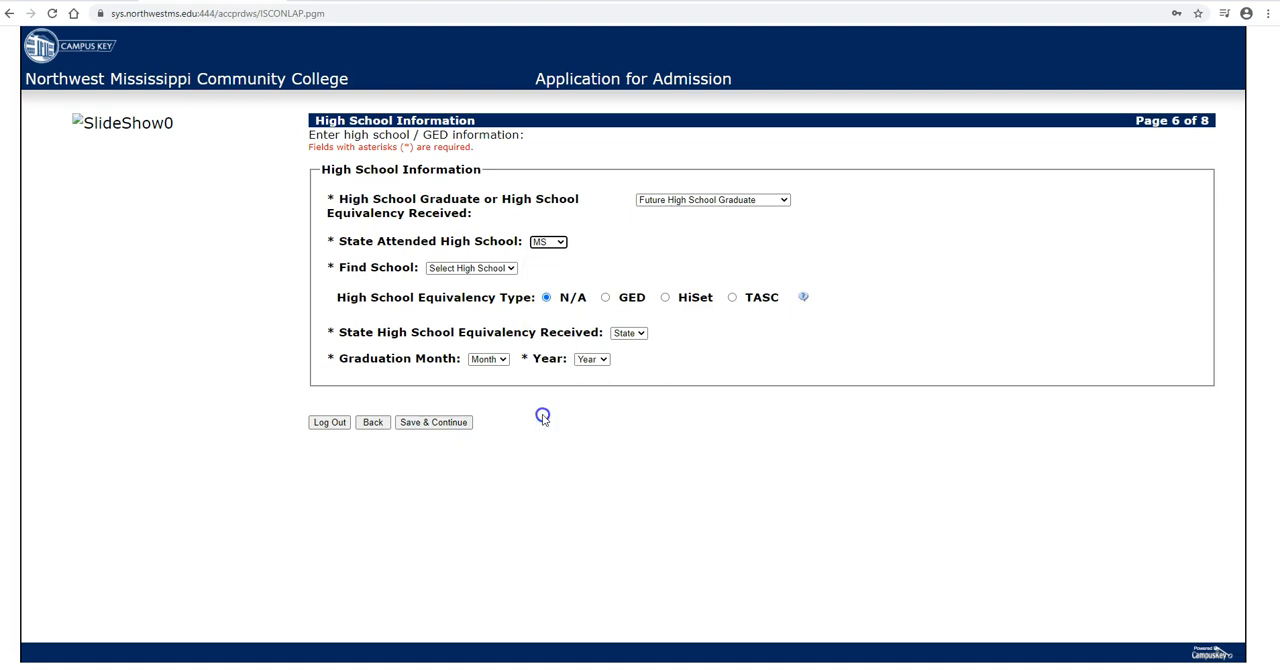
Step: Choose OLIVE BRANCH HIGH SCHOOL as the high school attended
click(477, 268)
scroll(490, 320, down, 4)
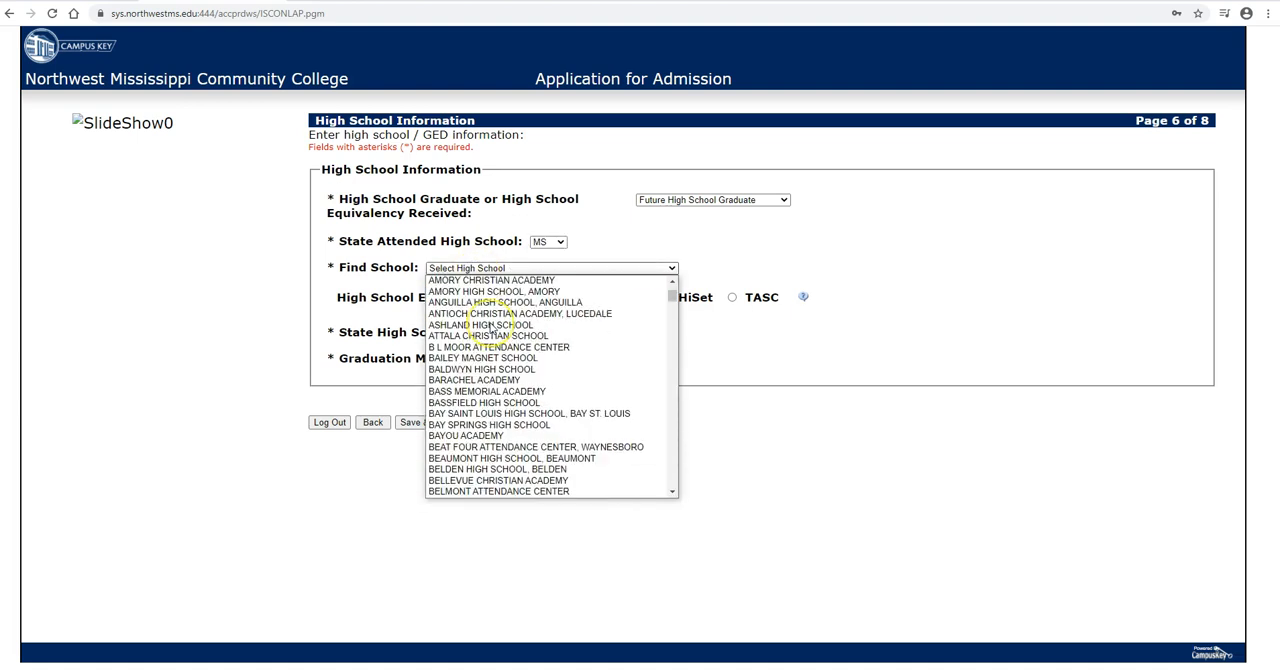
scroll(492, 328, down, 20)
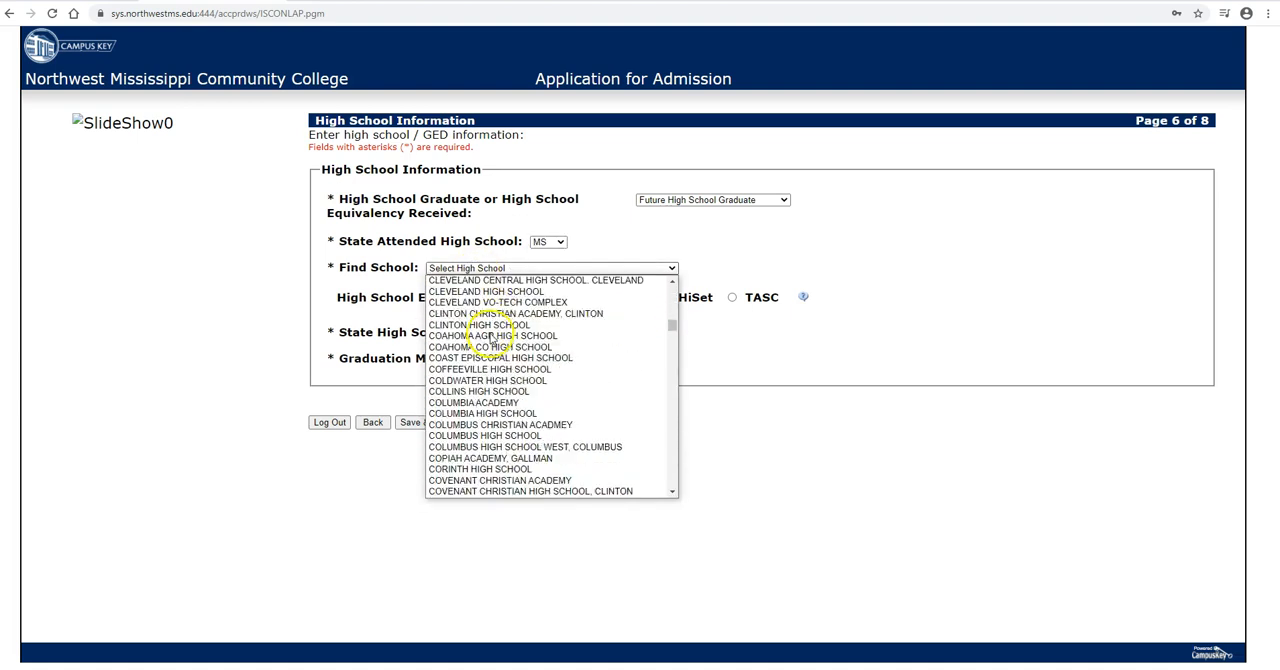
scroll(497, 396, down, 20)
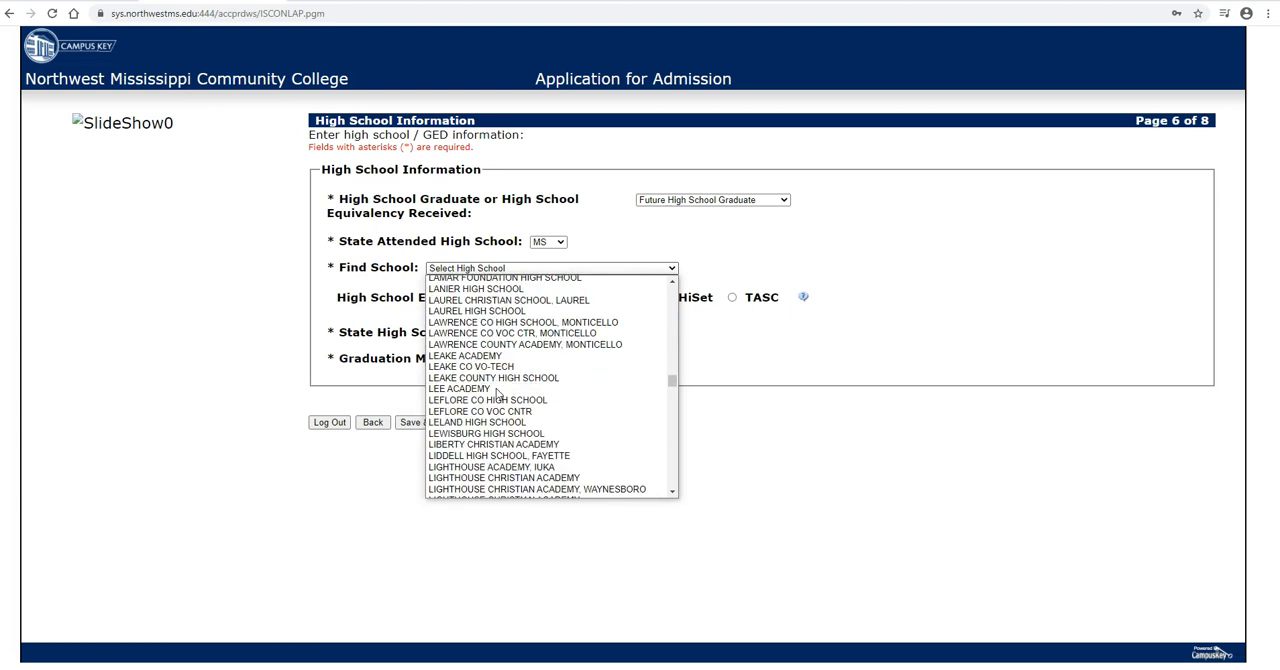
scroll(497, 396, down, 15)
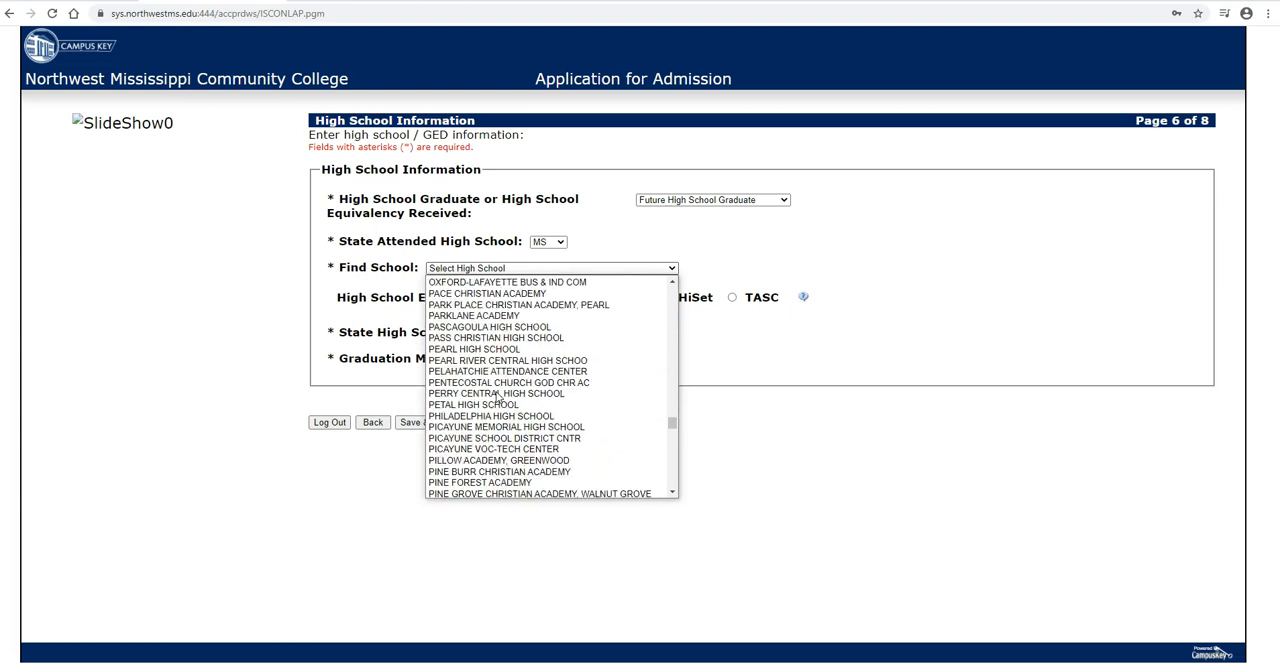
scroll(497, 396, up, 10)
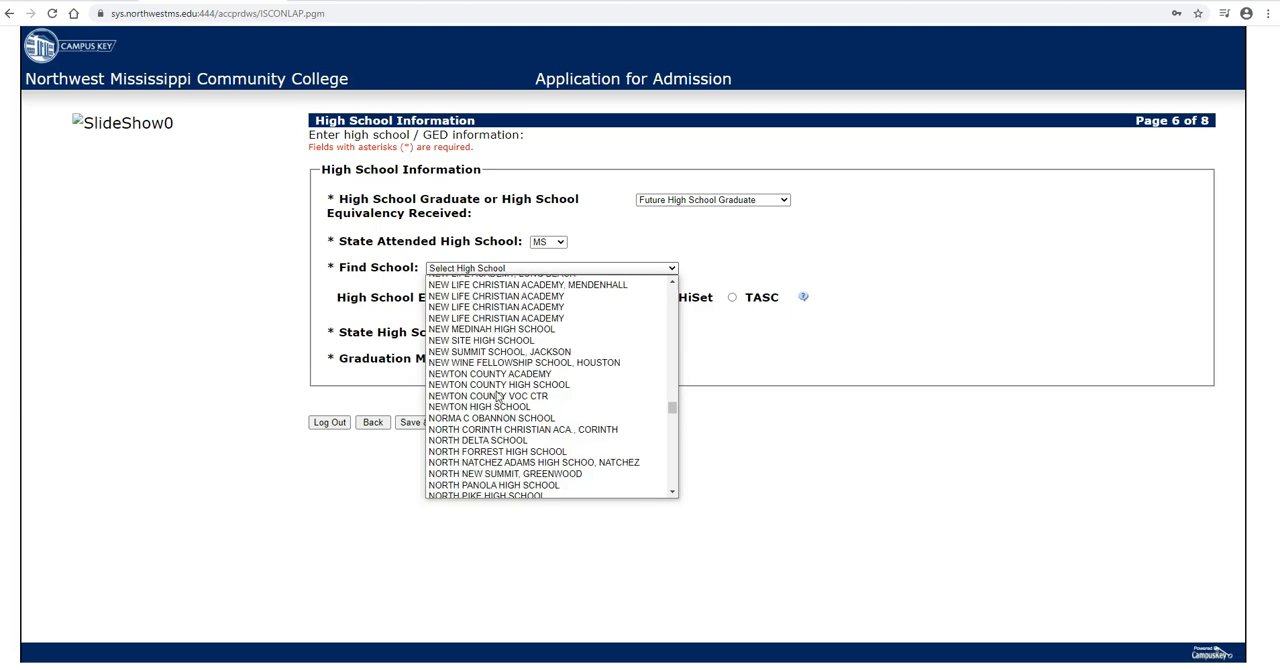
scroll(500, 390, up, 20)
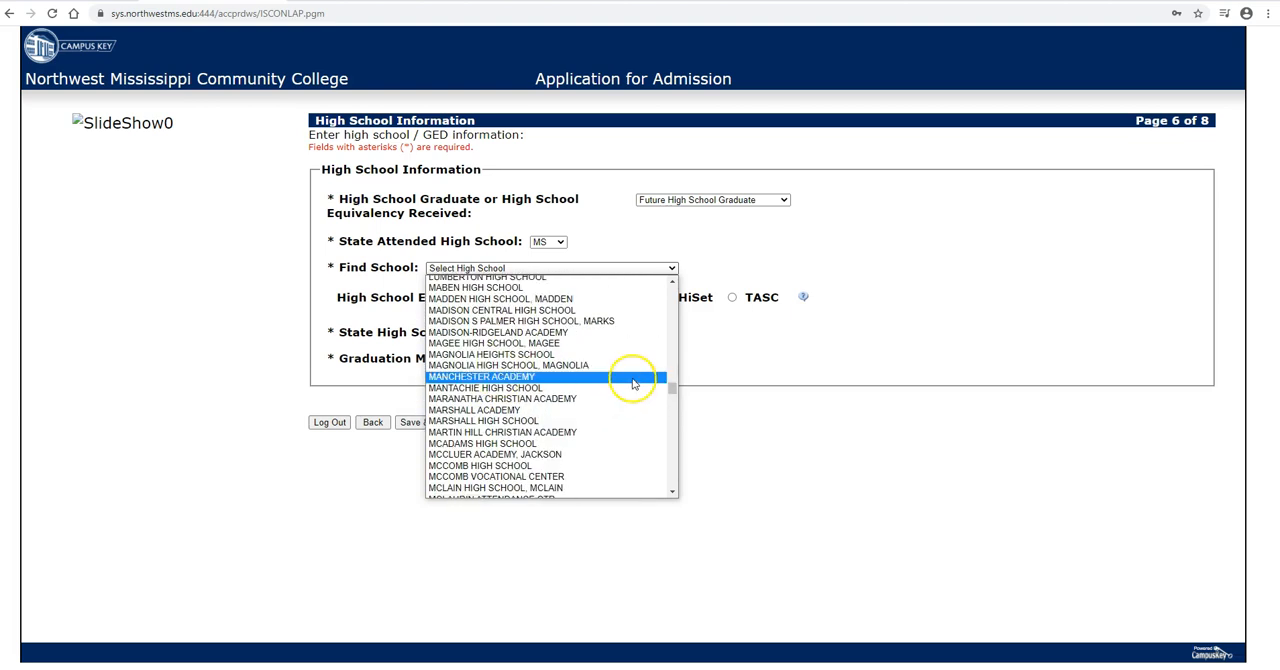
drag(672, 389, 677, 423)
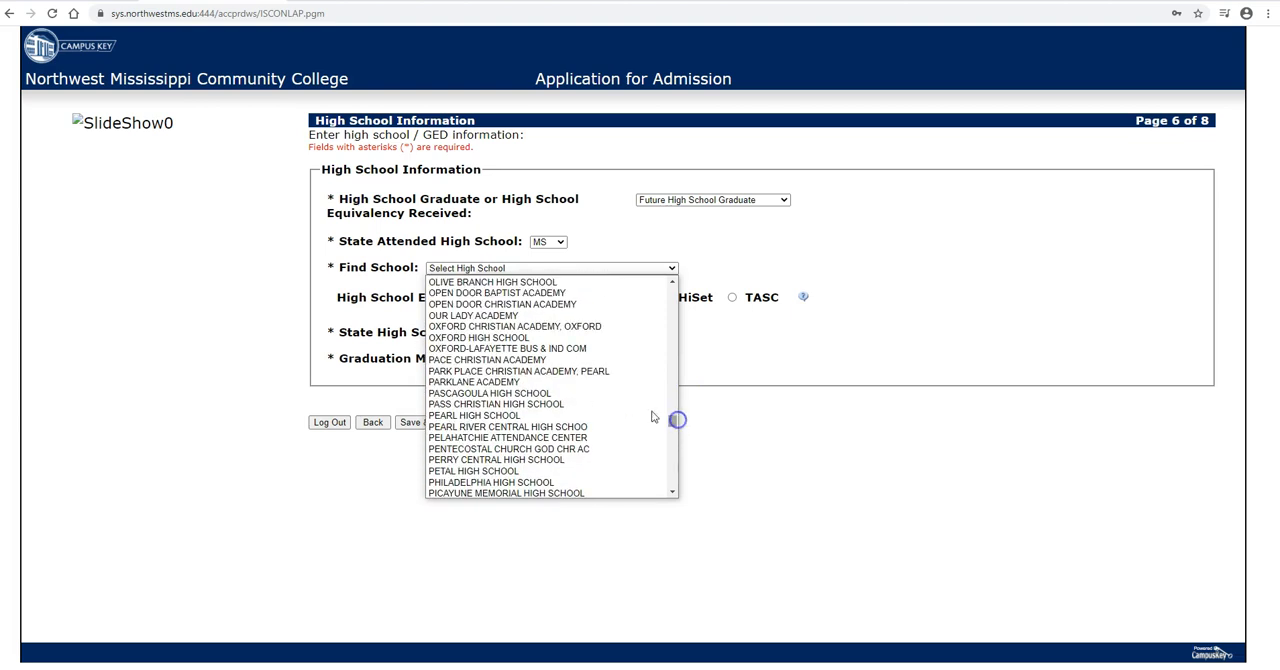
click(545, 282)
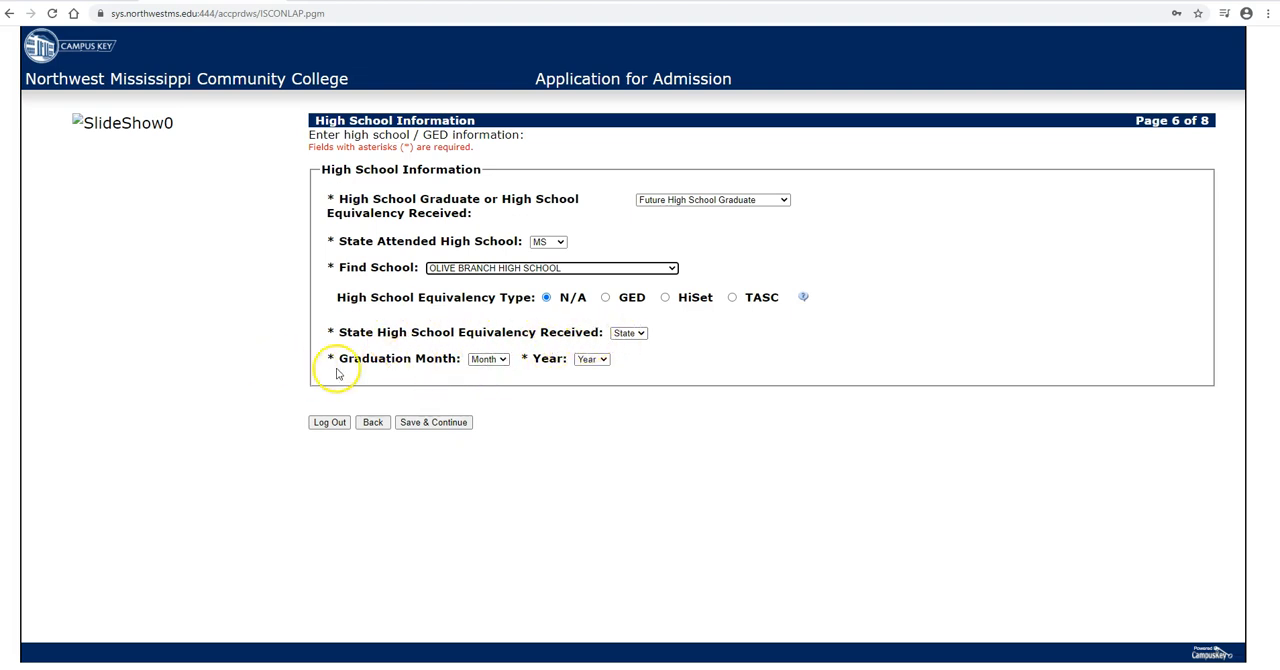
Step: Set the graduation date to month 05 and year 2021, and save the high school information page
click(487, 360)
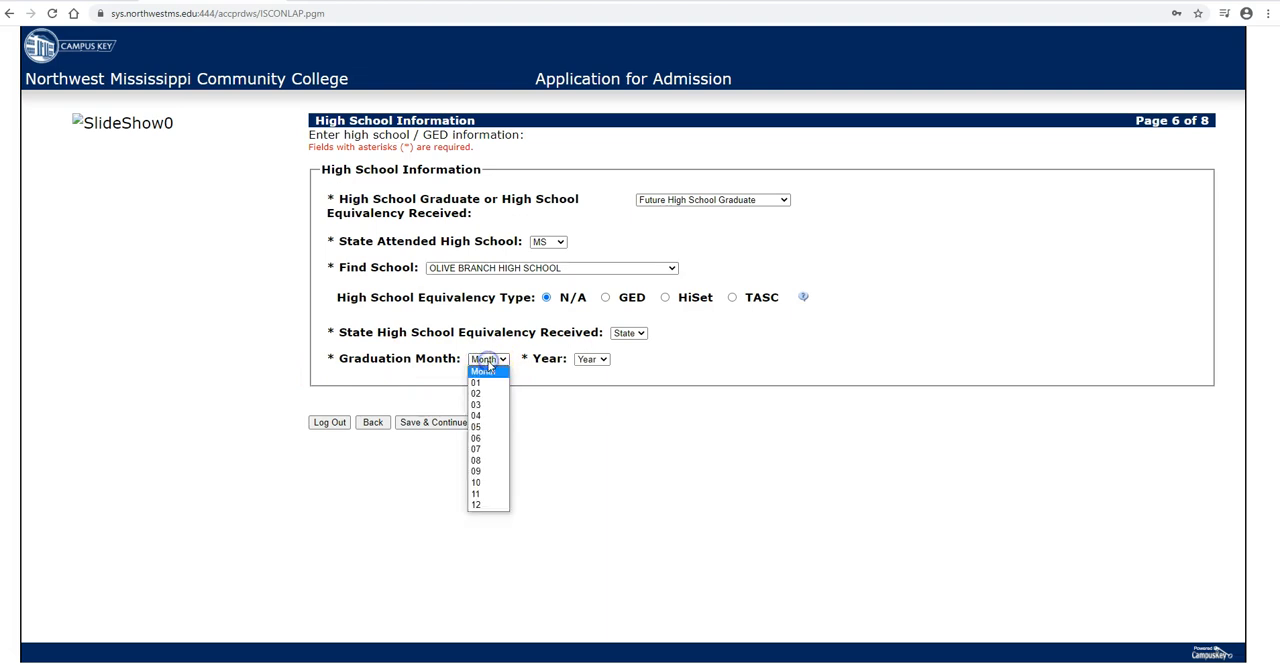
click(493, 428)
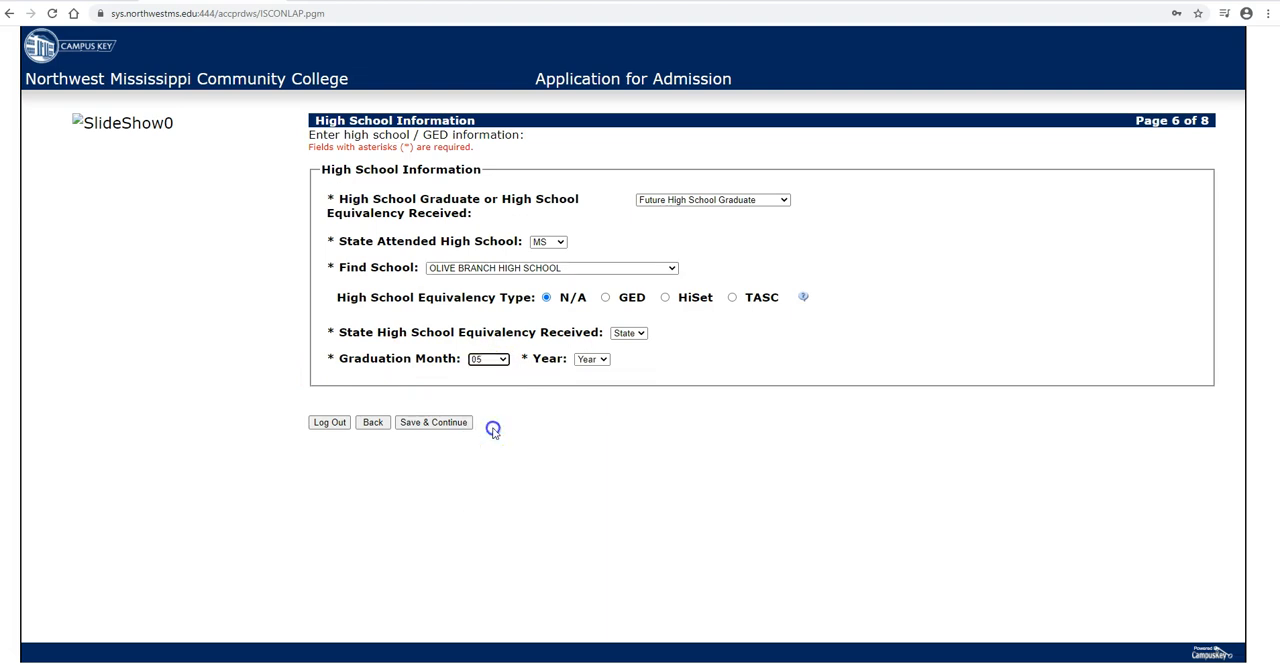
click(589, 360)
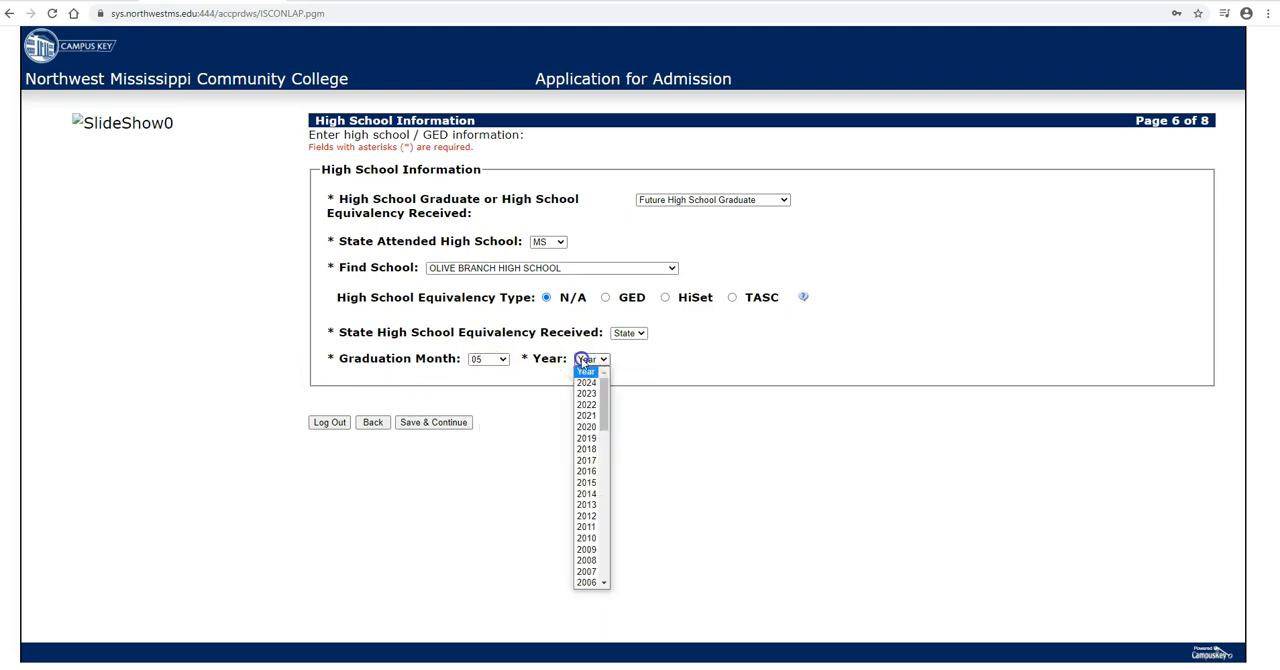
click(586, 416)
click(433, 422)
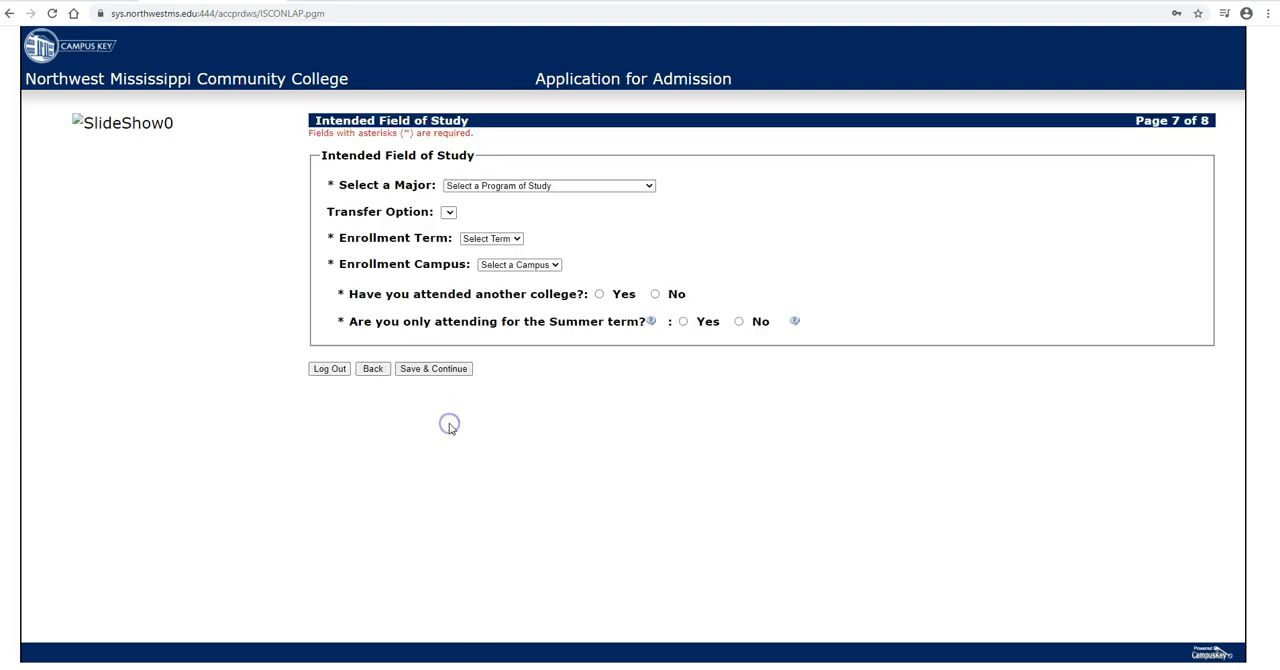
Step: Select GEN/AA GENERAL COLLEGE as the major and leave the transfer option blank
click(497, 188)
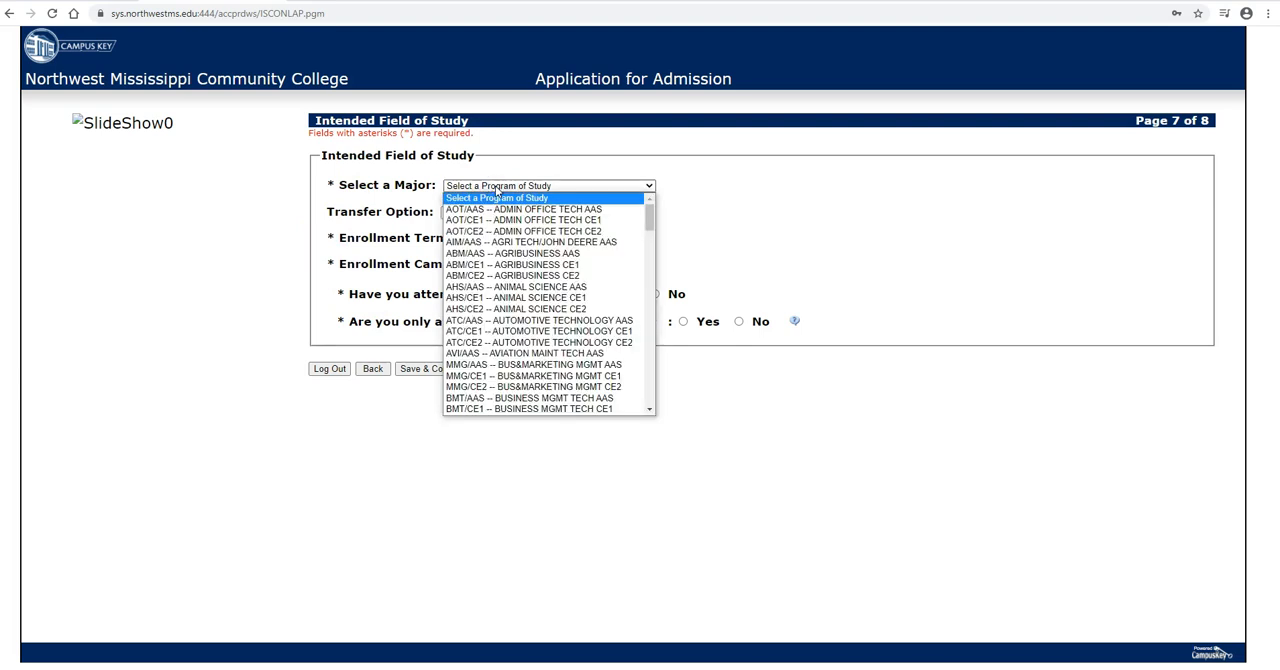
scroll(500, 205, down, 10)
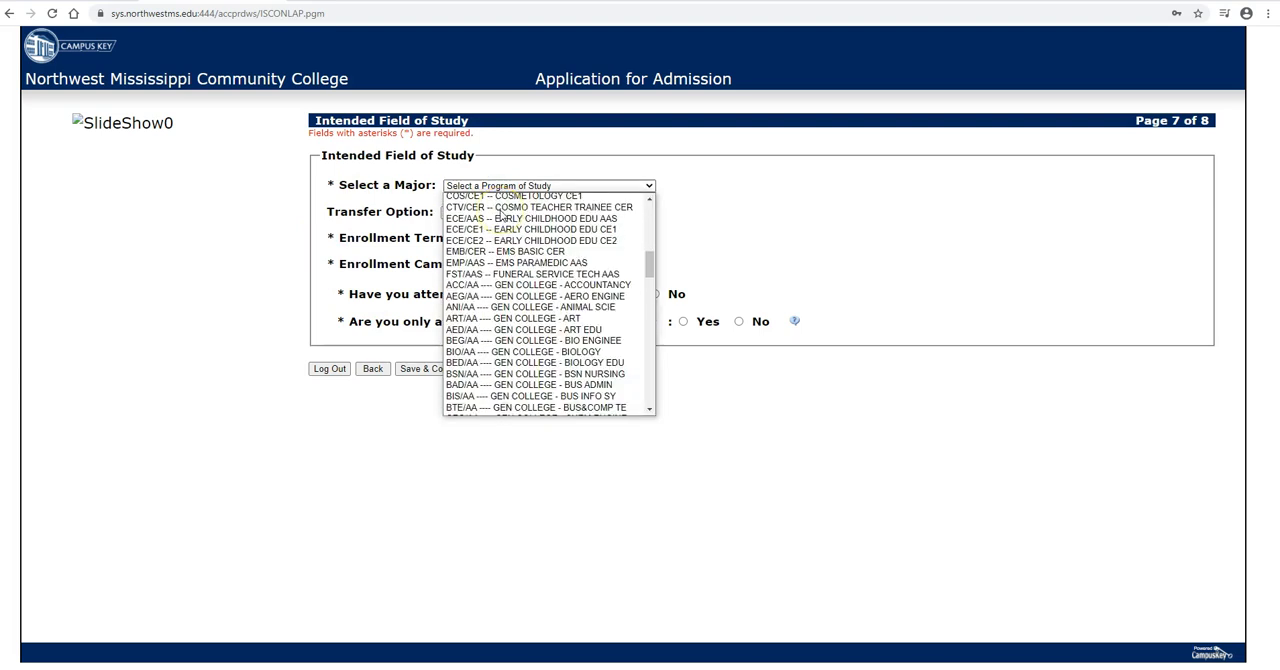
scroll(503, 217, down, 4)
scroll(503, 217, up, 8)
scroll(530, 295, down, 20)
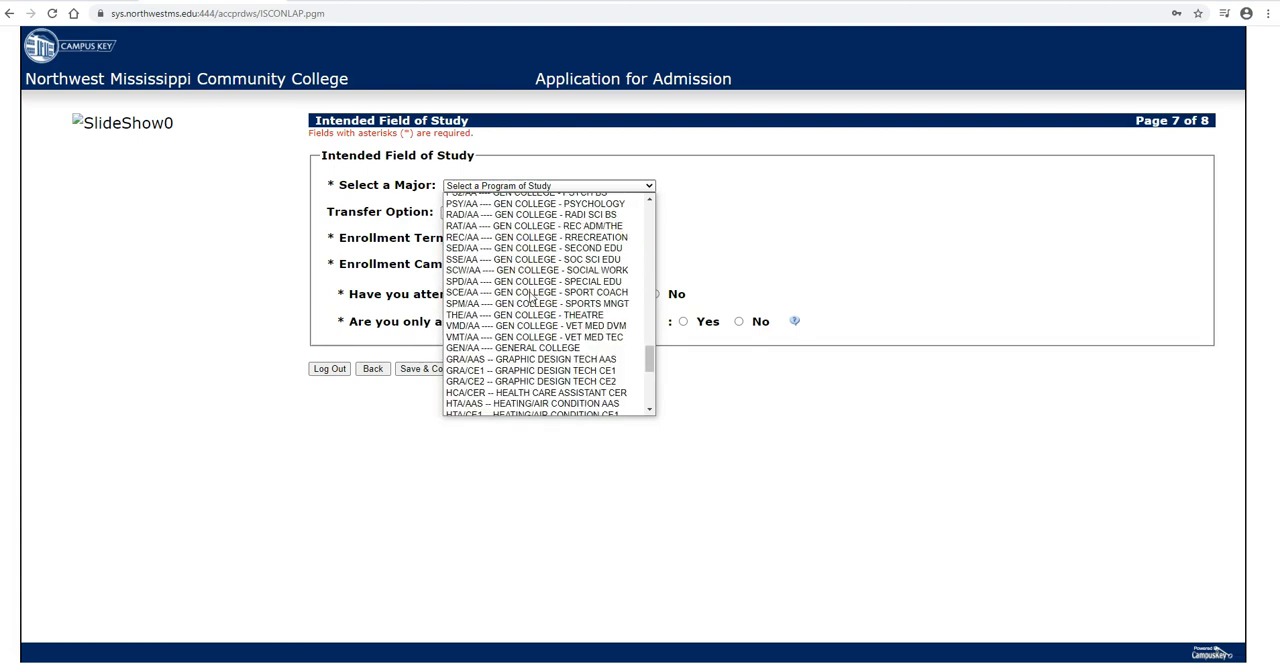
scroll(540, 320, up, 10)
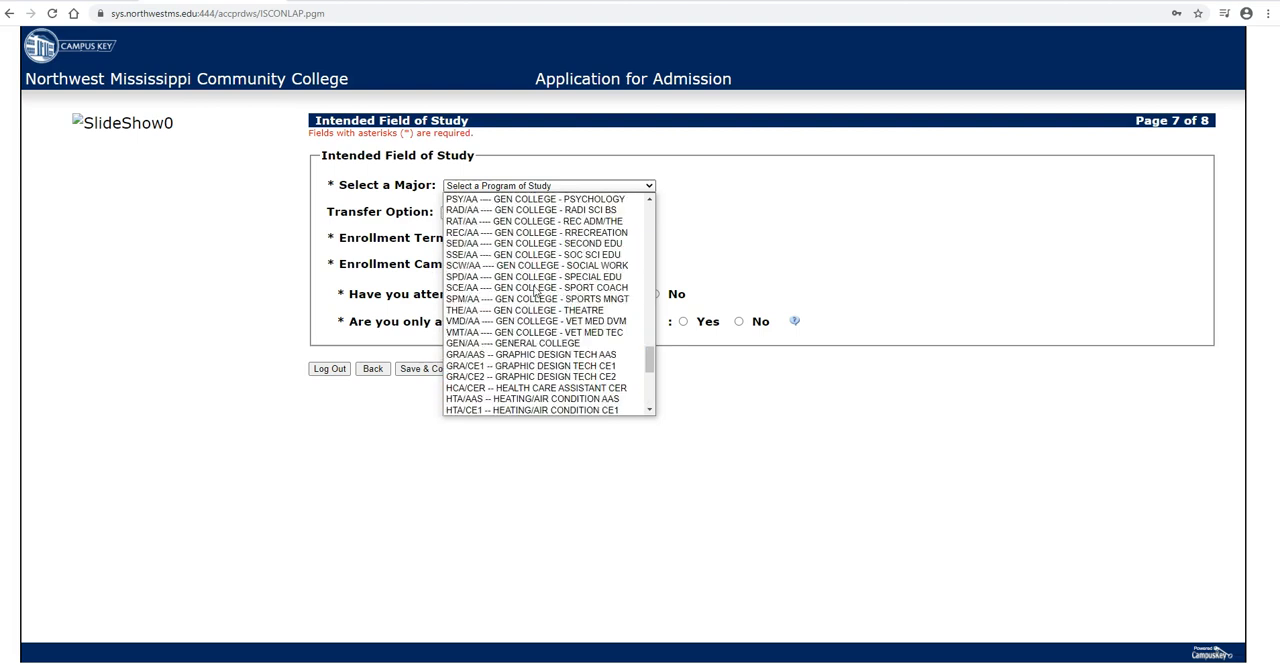
click(543, 345)
click(448, 212)
Step: Set the enrollment term to FA2021 and the enrollment campus to DESOTO
click(515, 240)
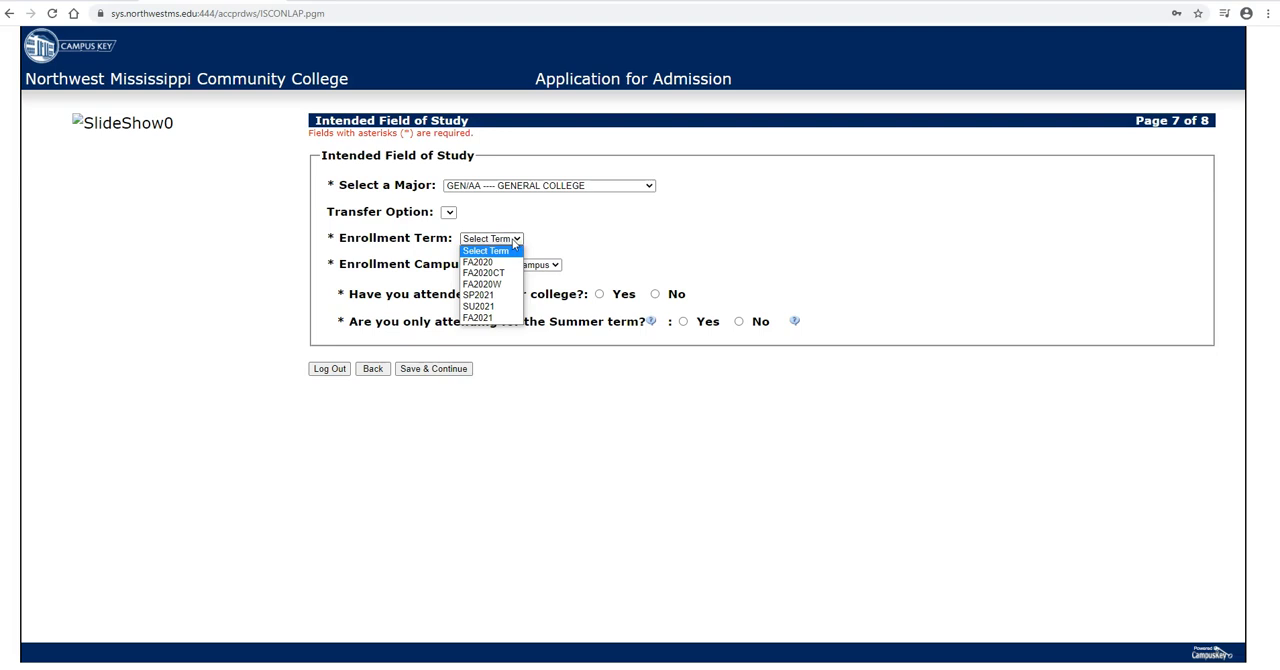
click(484, 318)
click(500, 268)
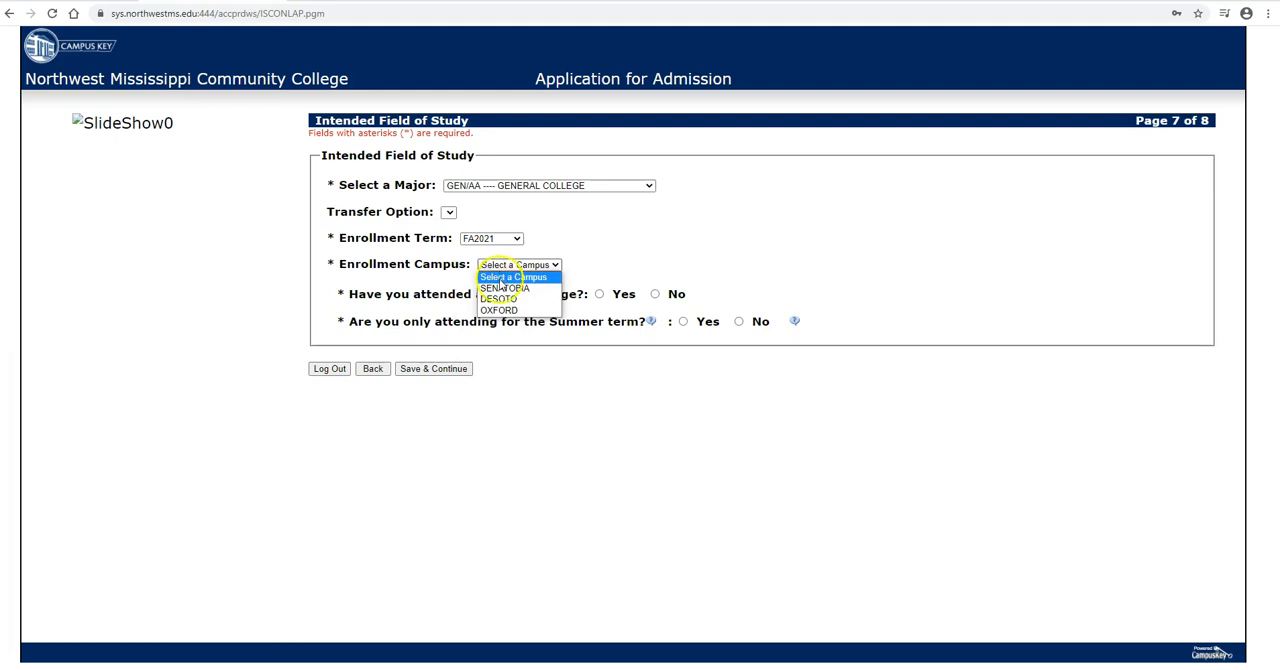
click(499, 300)
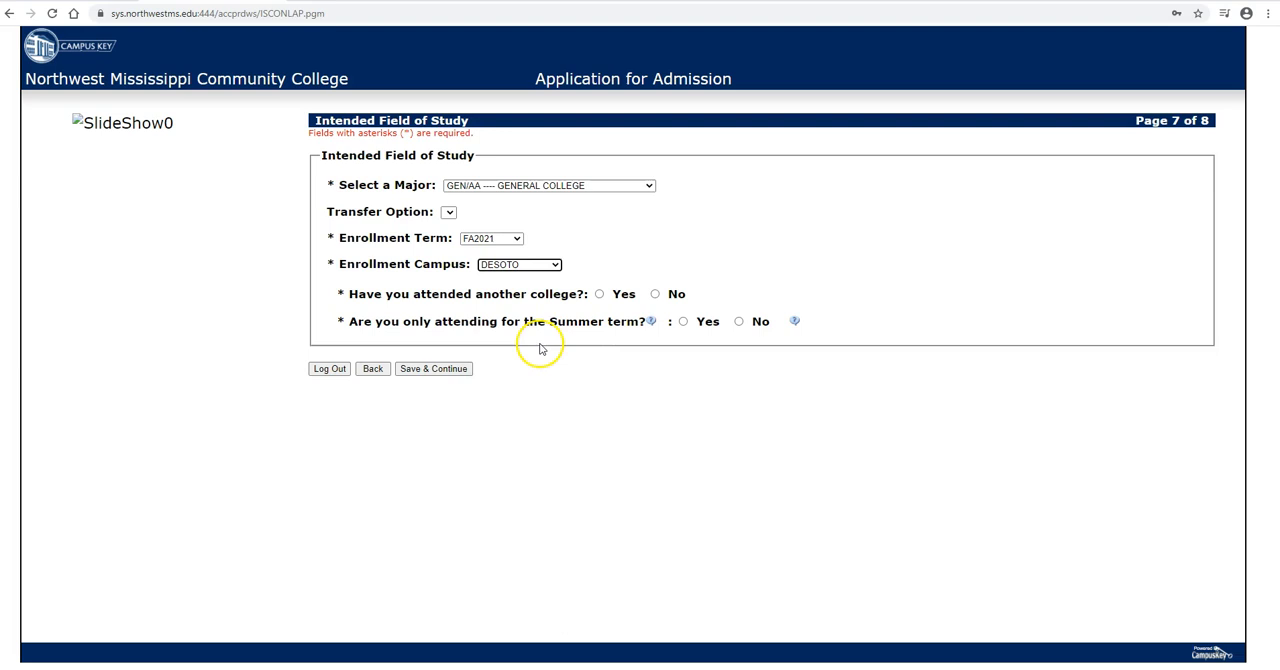
Step: Answer No to having attended another college and to attending only the Summer term, and save the field of study page
click(654, 293)
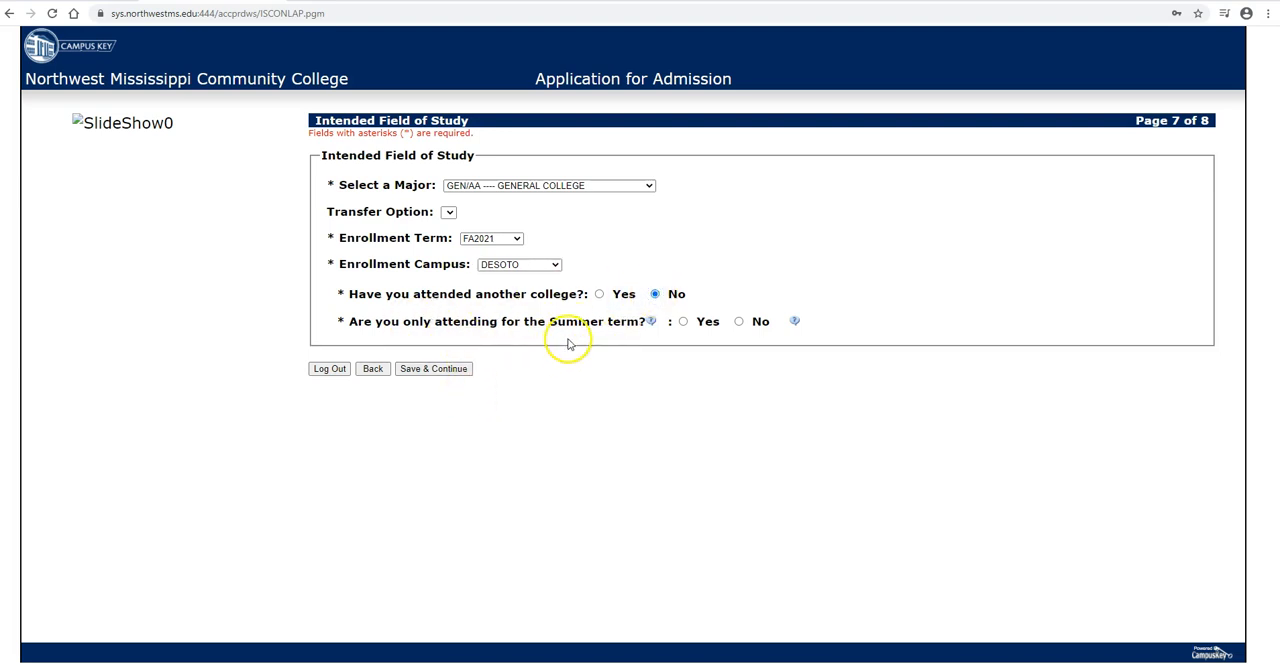
click(738, 321)
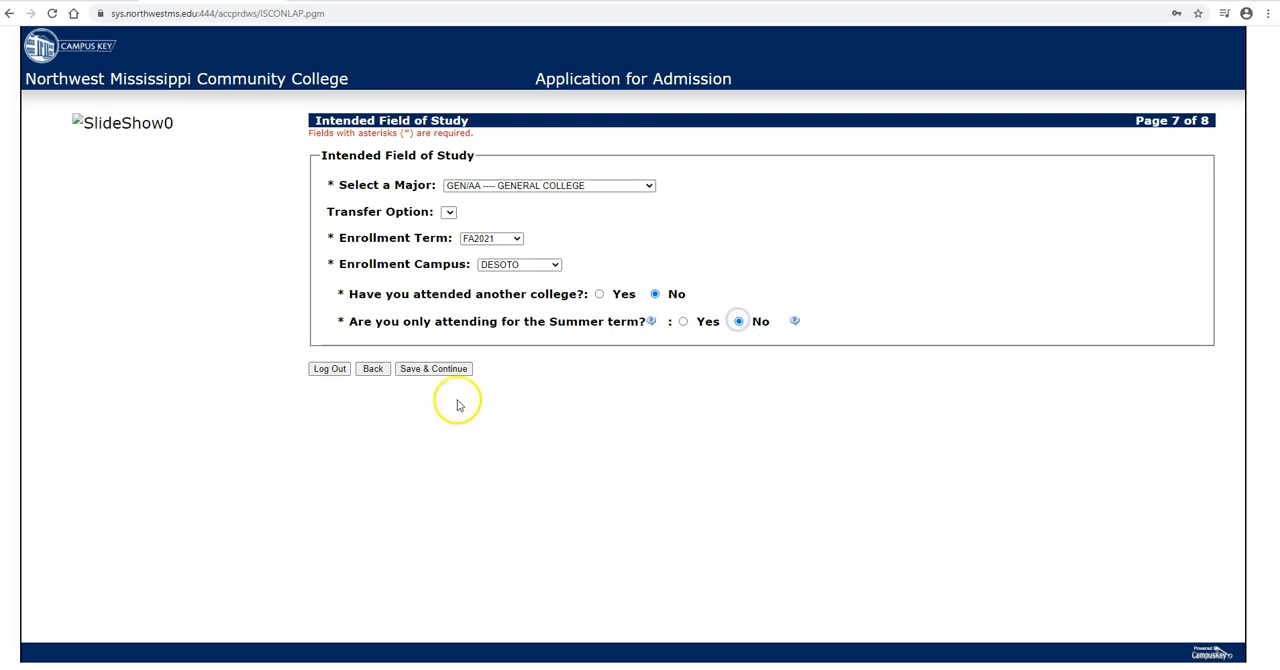
click(441, 369)
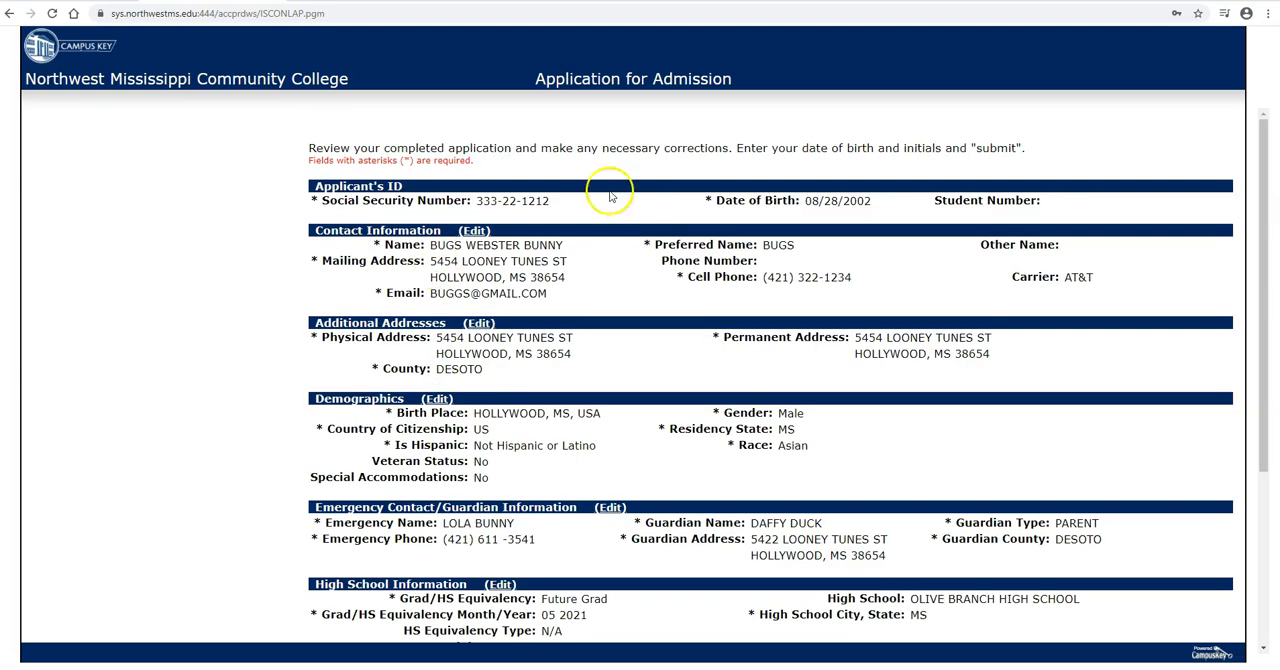
Step: Review every section of the completed application for necessary corrections
right_click(482, 152)
click(361, 117)
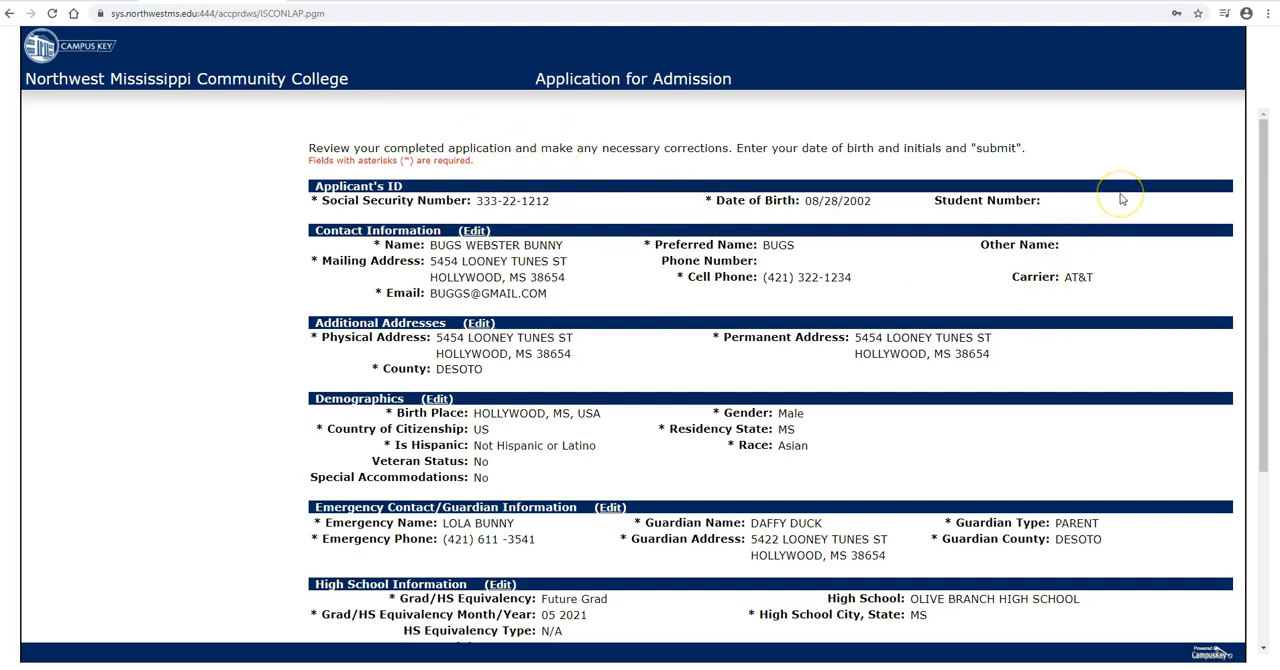
scroll(1122, 199, down, 5)
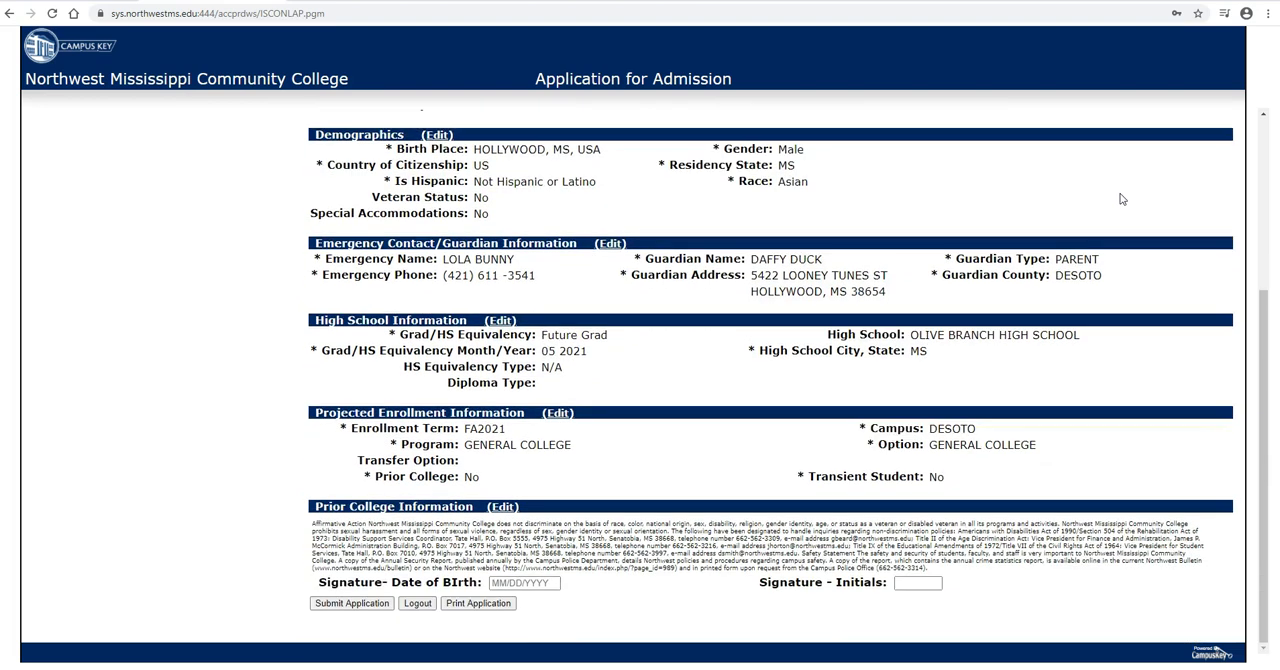
scroll(947, 343, up, 5)
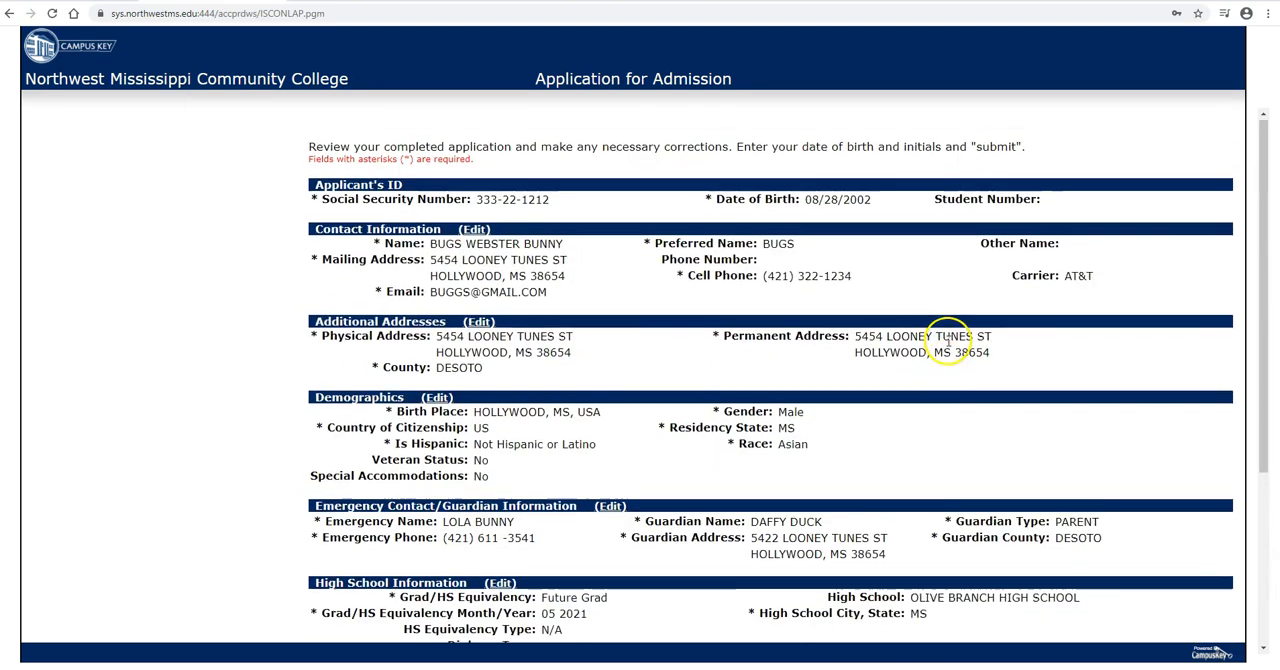
scroll(949, 338, down, 3)
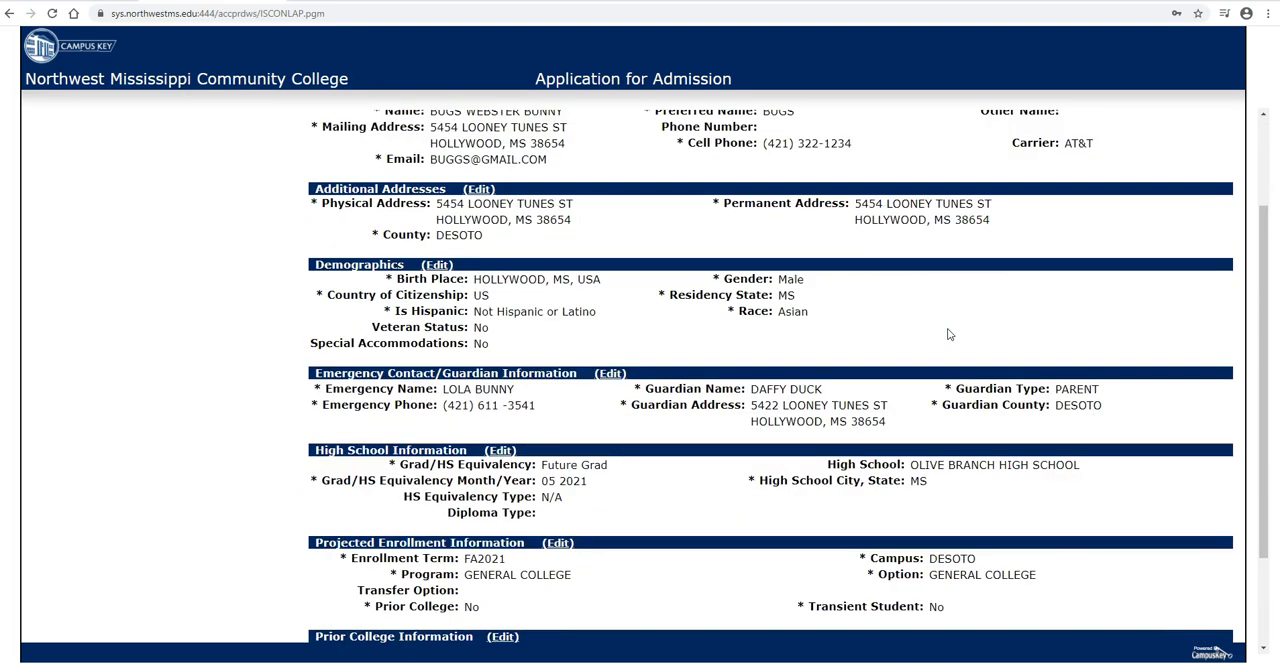
Step: Sign the application with the applicant's date of birth and initials, submit it, and acknowledge the submission
scroll(949, 334, down, 3)
click(513, 582)
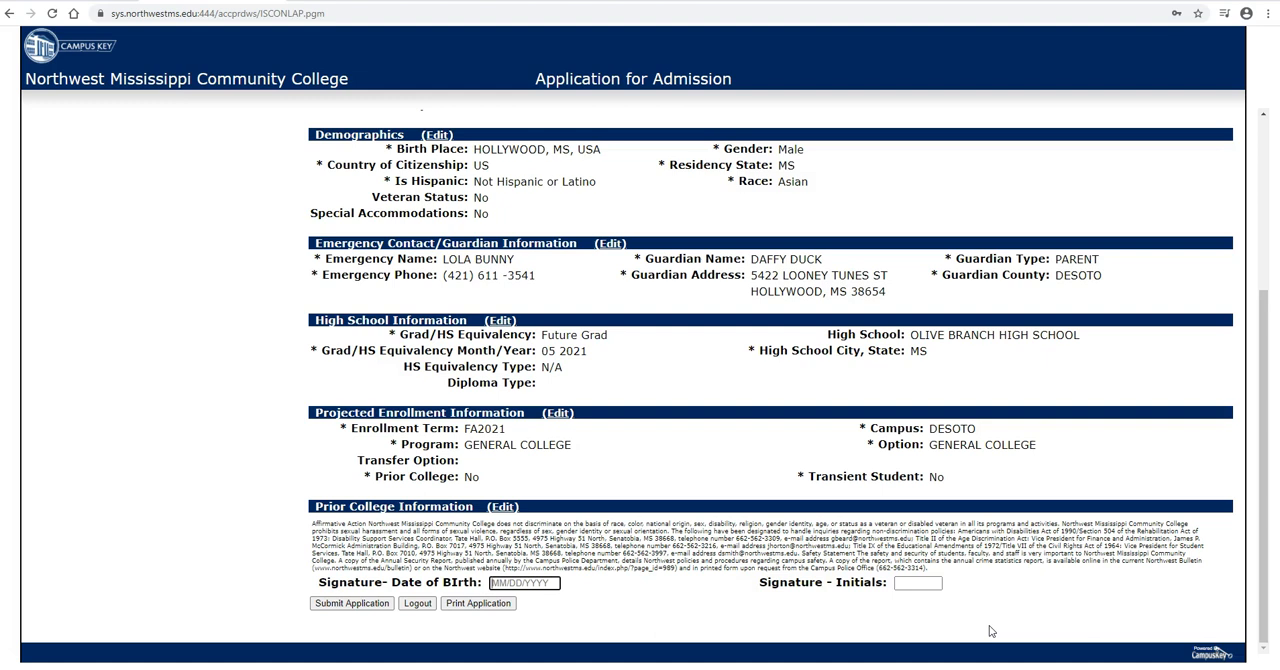
click(986, 582)
click(928, 583)
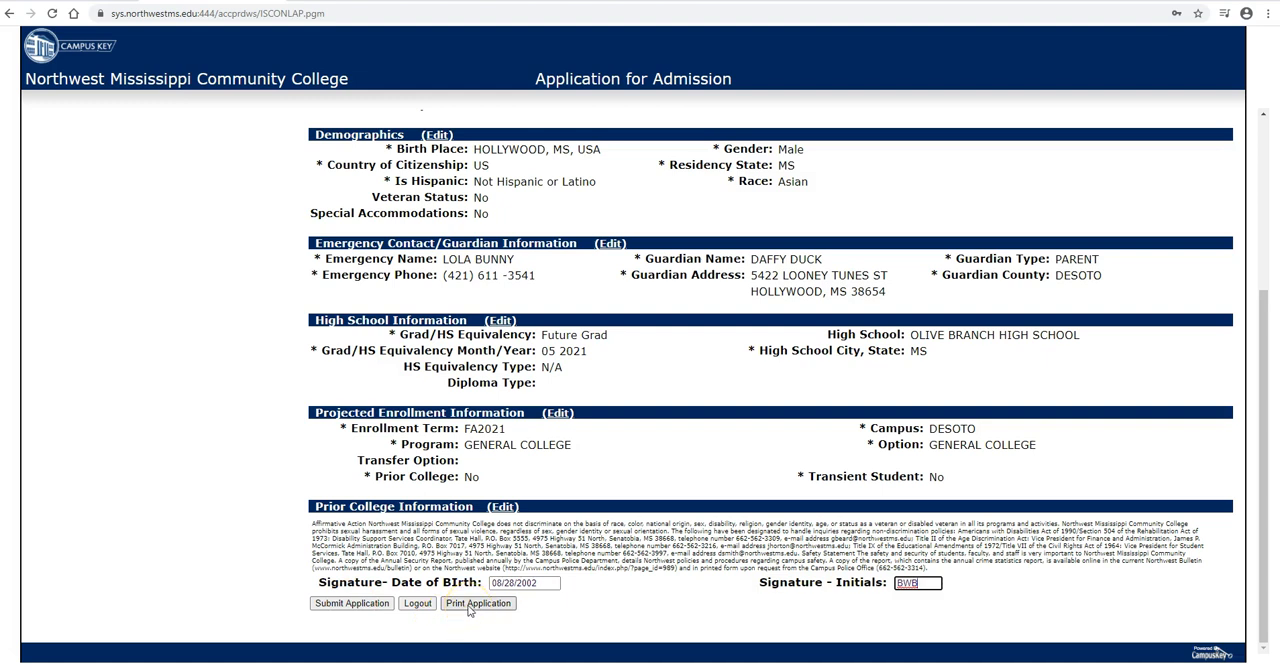
click(356, 603)
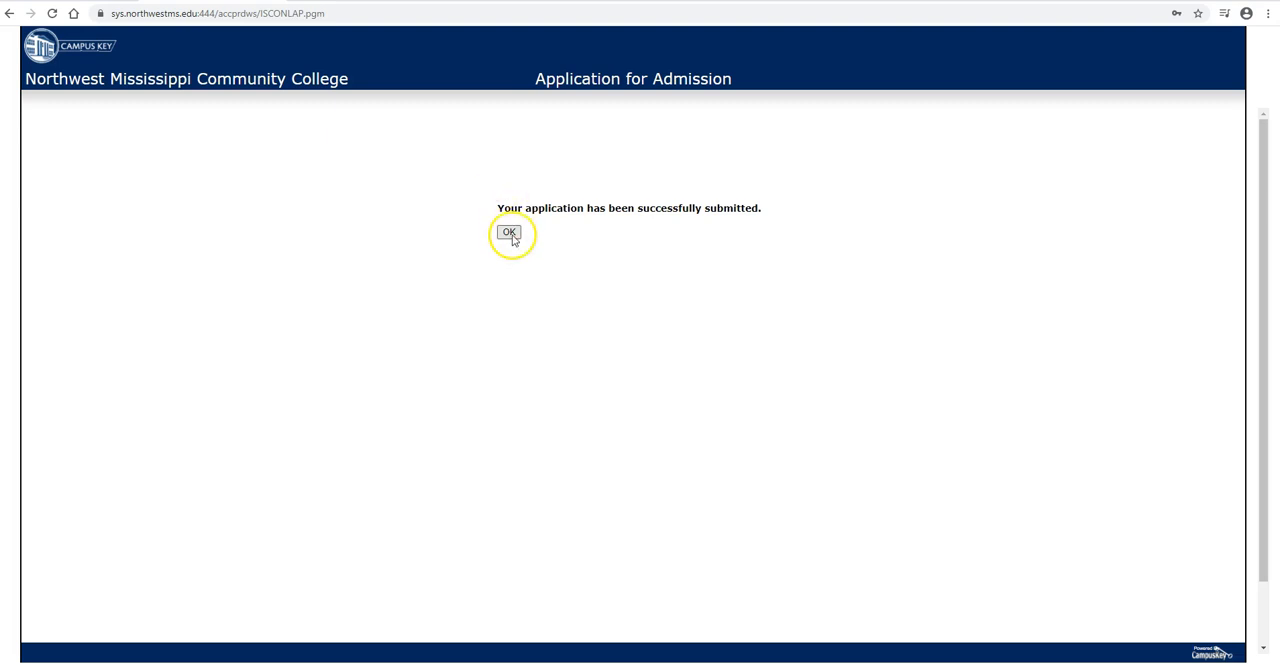
click(509, 233)
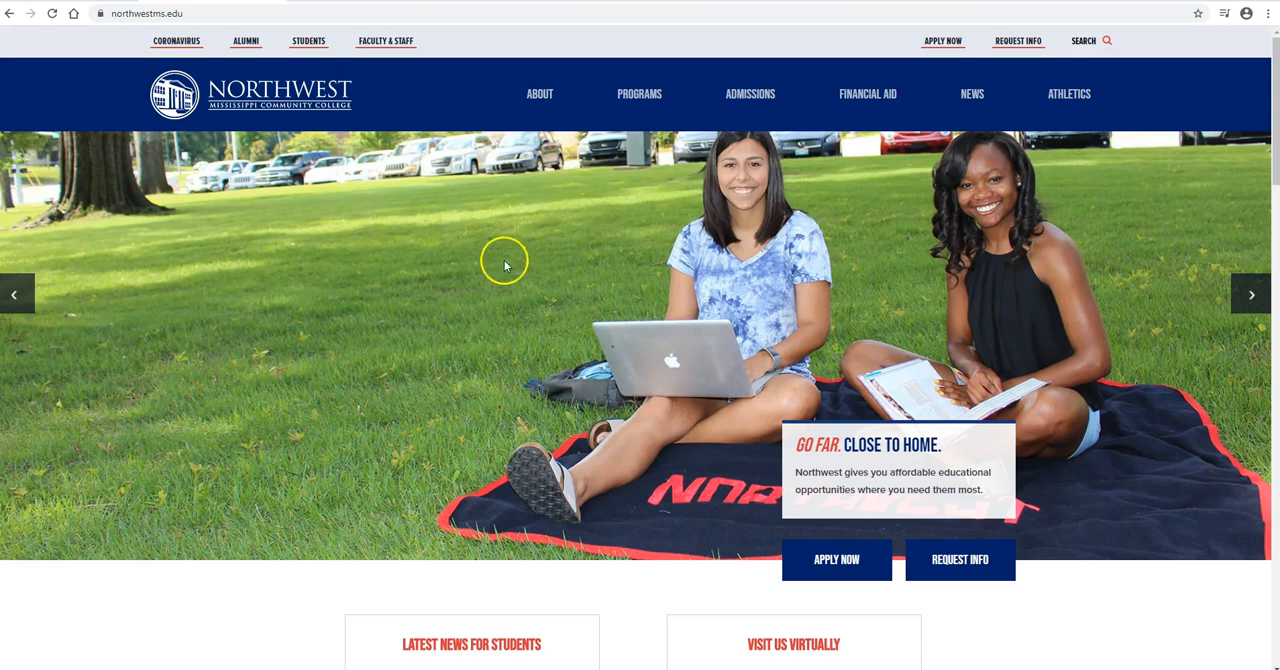
mouse_move(855, 112)
click(456, 398)
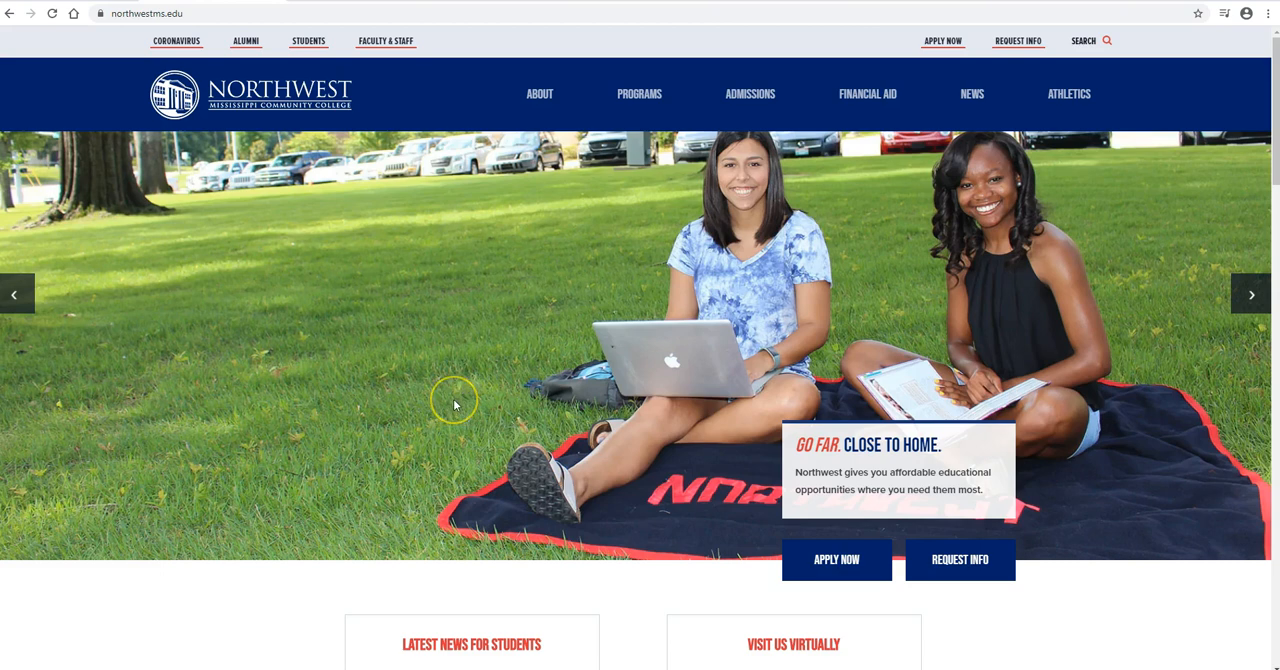